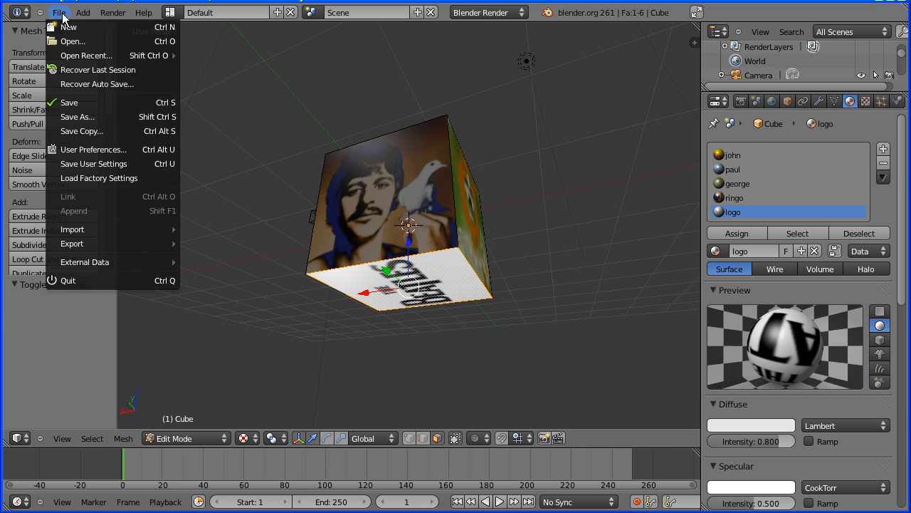
Start a new scene and put the default cube into Edit Mode with face selection
left_click(64, 28)
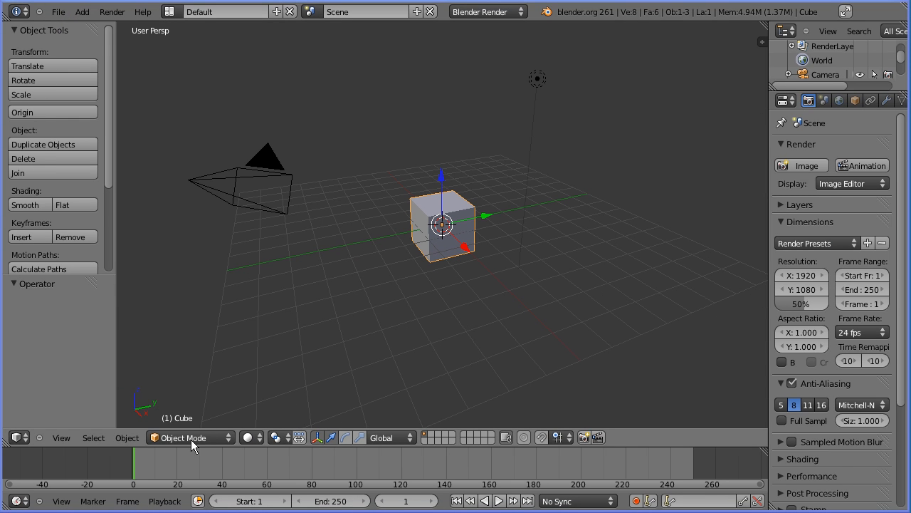
left_click(190, 438)
left_click(199, 409)
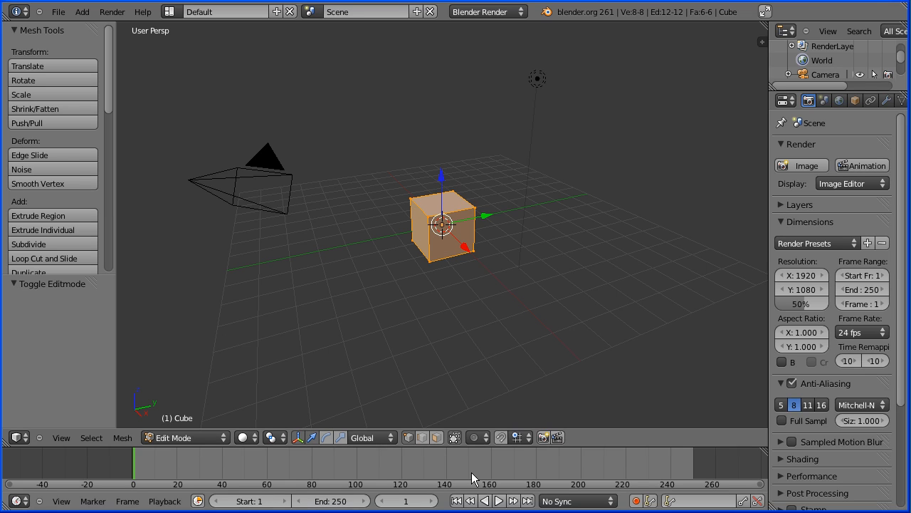
left_click(435, 443)
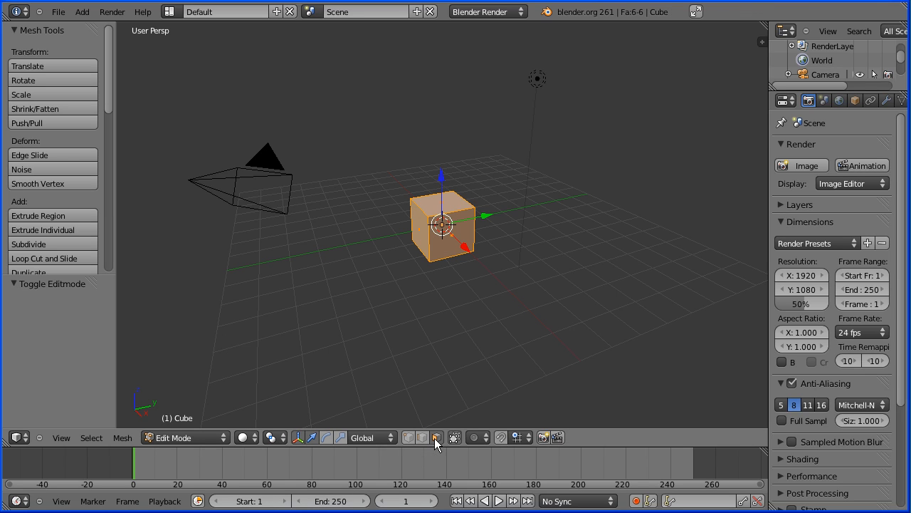
Set the viewport shading to Texture and select only the cube's side face toward positive X
left_click(248, 437)
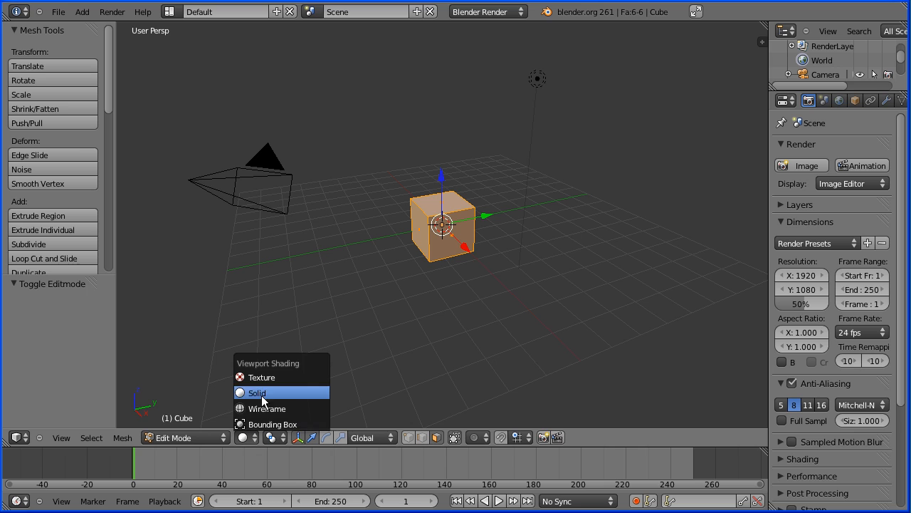
left_click(279, 380)
scroll(590, 326, "up", 6)
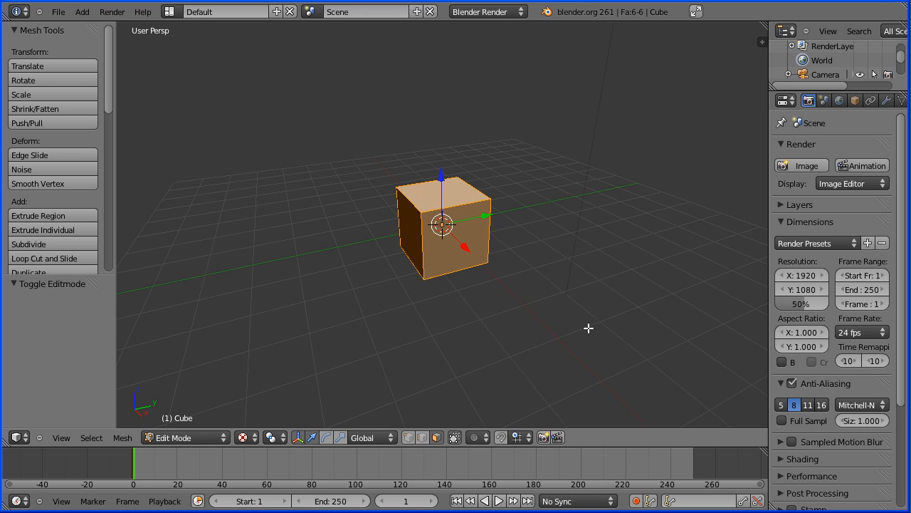
right_click(486, 269)
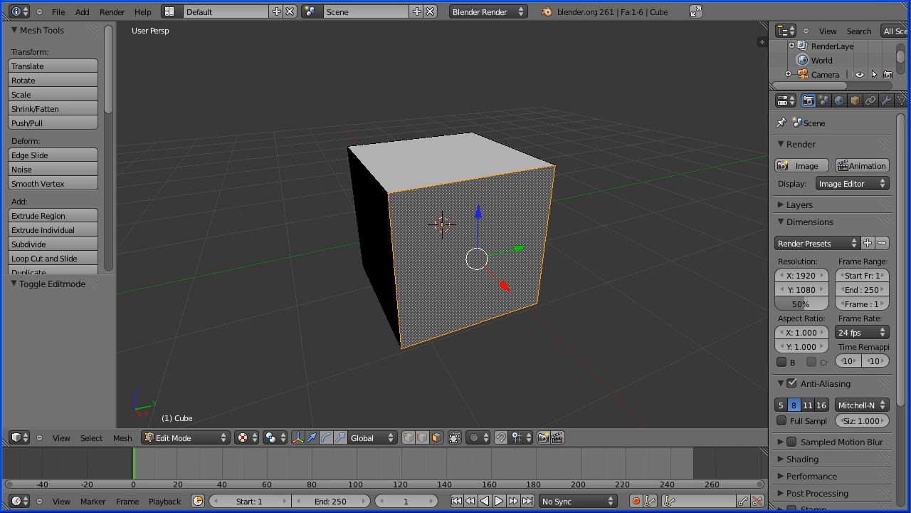
Split the 3D view into two side-by-side areas and make the new one a UV/Image Editor
left_click_drag(765, 26, 404, 50)
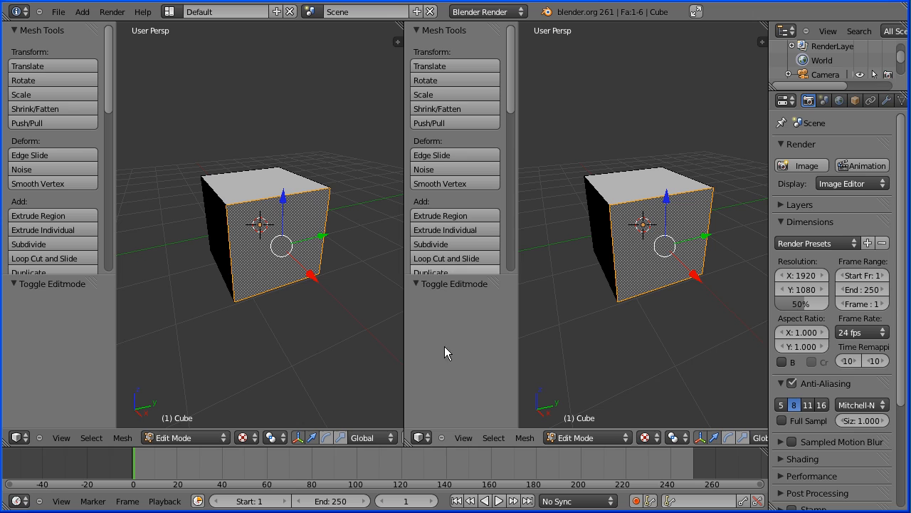
left_click(422, 437)
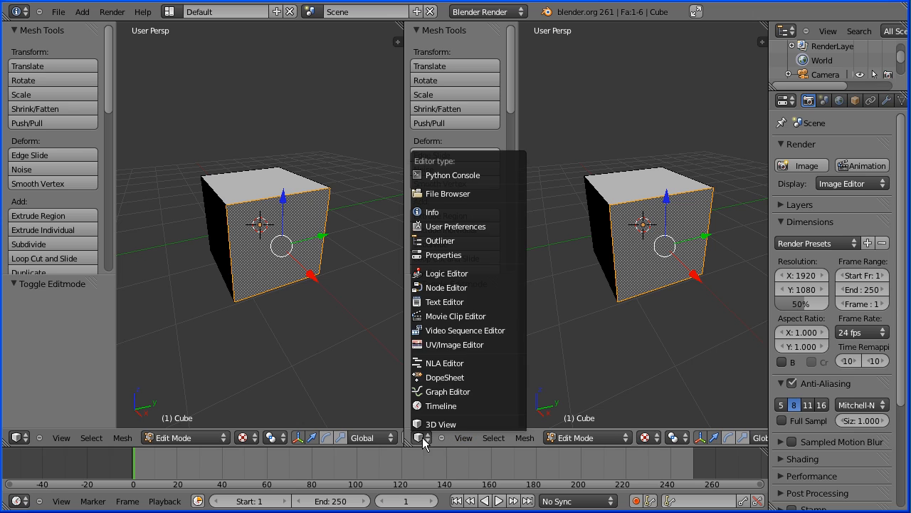
left_click(500, 348)
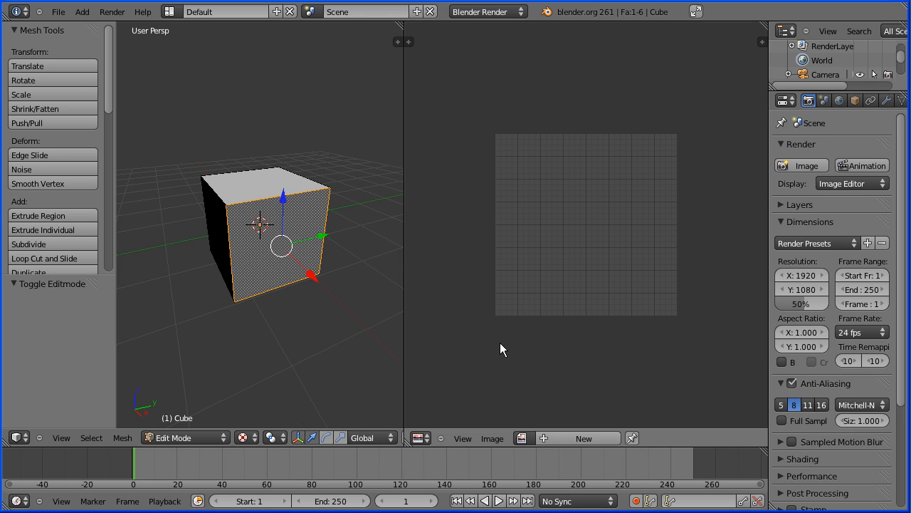
Open beatle1.jpg from the beatles tutorial folder in the image editor, browsing the files as thumbnails
left_click(498, 439)
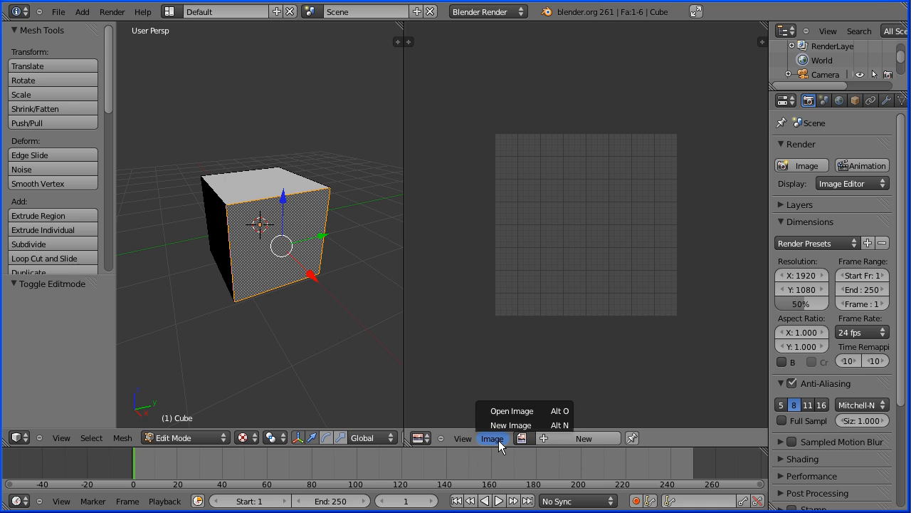
left_click(516, 412)
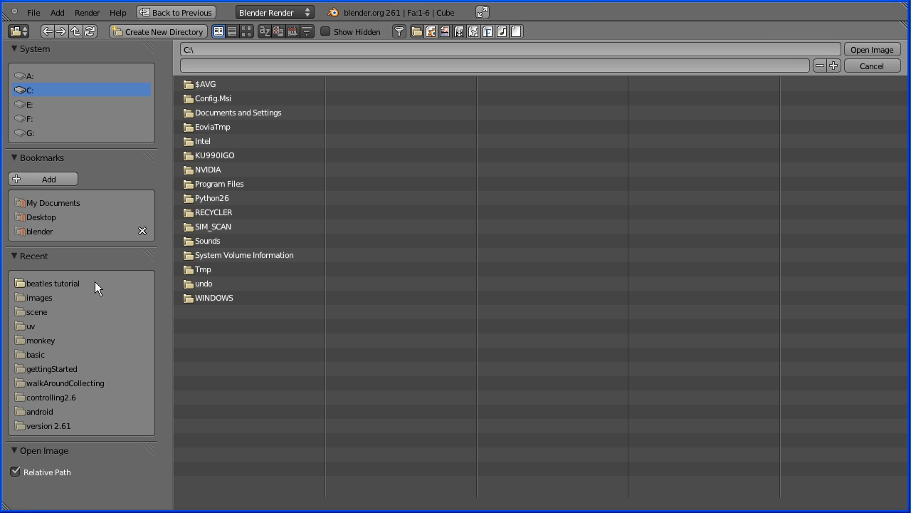
left_click(31, 285)
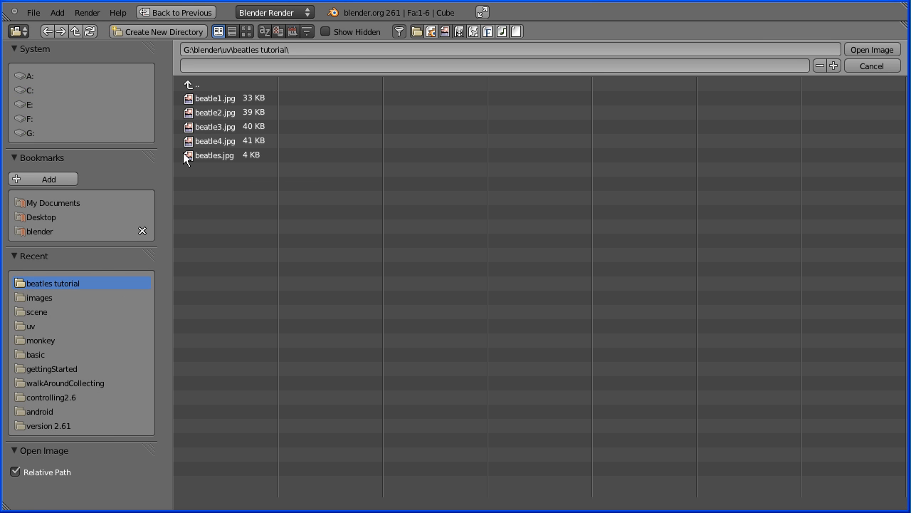
left_click(249, 30)
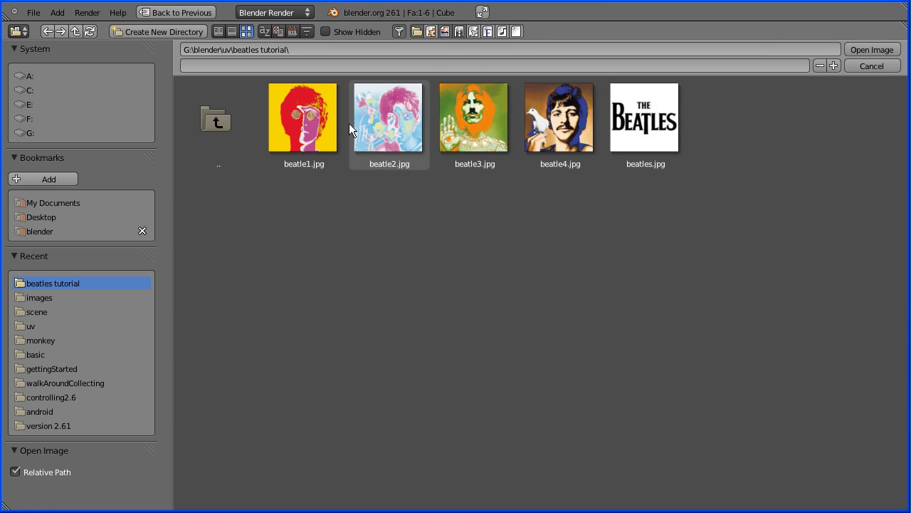
left_click(310, 132)
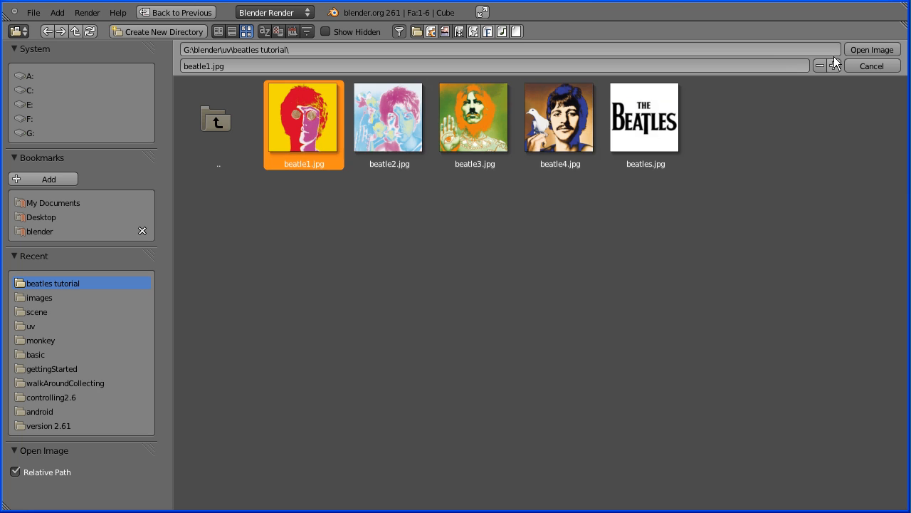
left_click(862, 50)
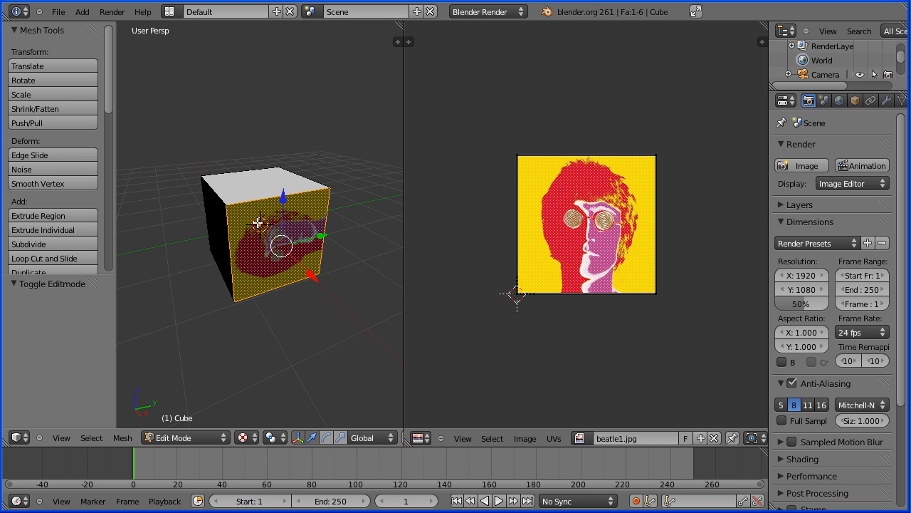
UV unwrap the selected cube face onto the beatle1.jpg image with the standard Unwrap
left_click(123, 437)
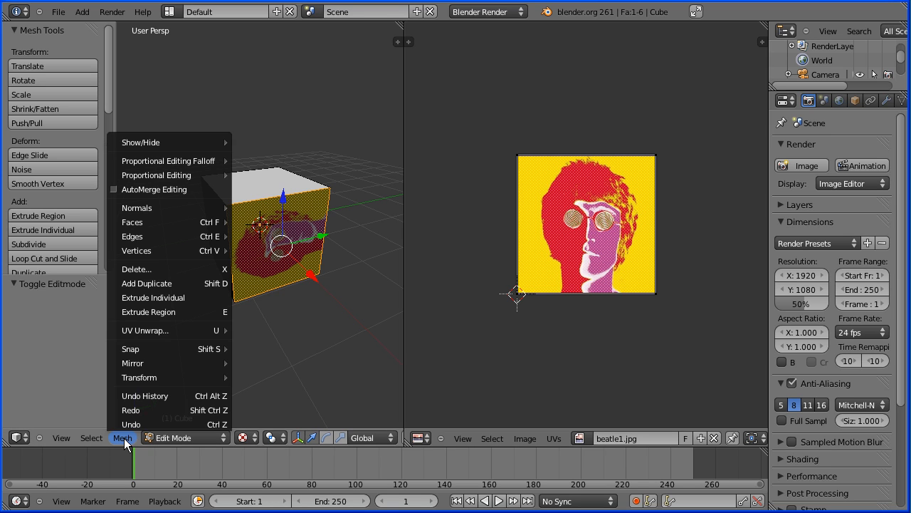
mouse_move(171, 332)
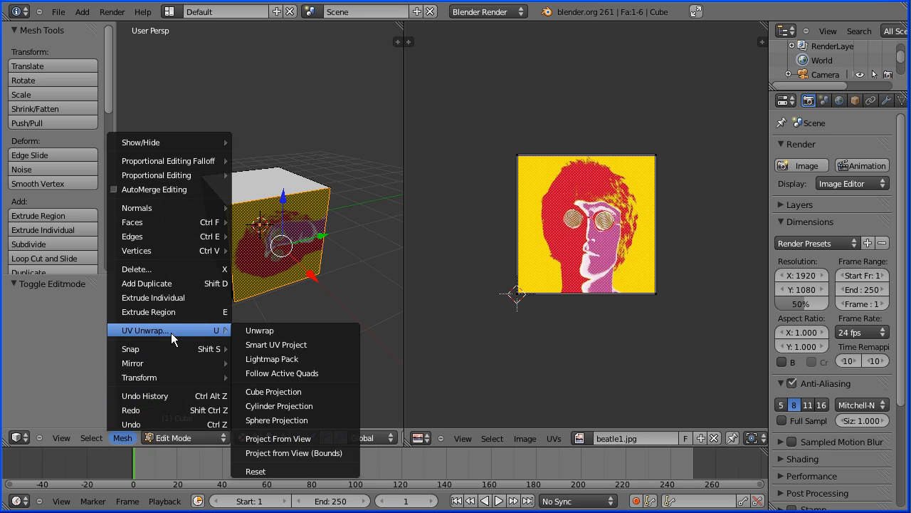
left_click(280, 330)
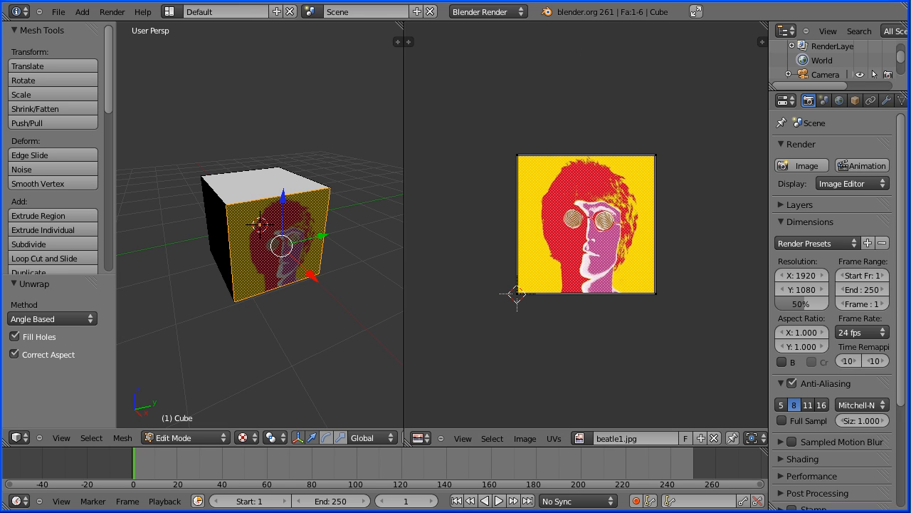
right_click(691, 332)
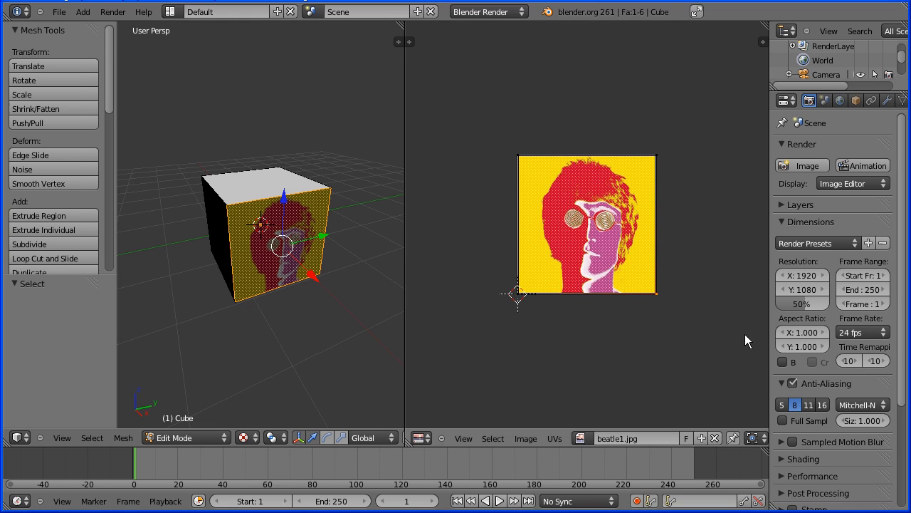
Widen the properties area, rename the cube's material to john and assign it to the selected face
left_click_drag(770, 333, 702, 342)
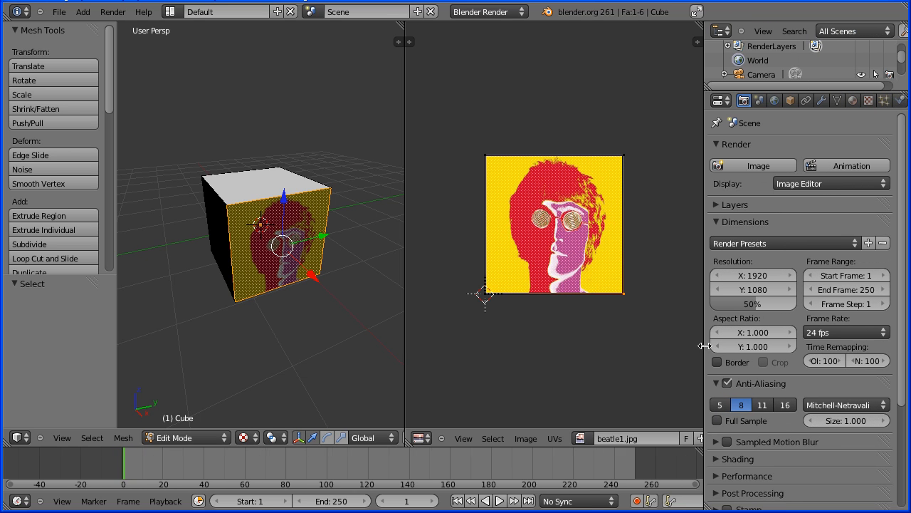
left_click(850, 99)
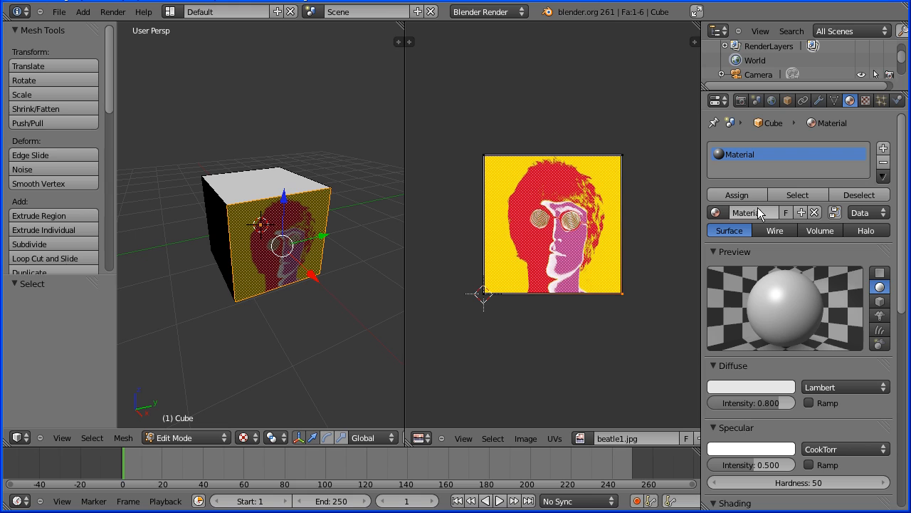
type("john")
key("Return")
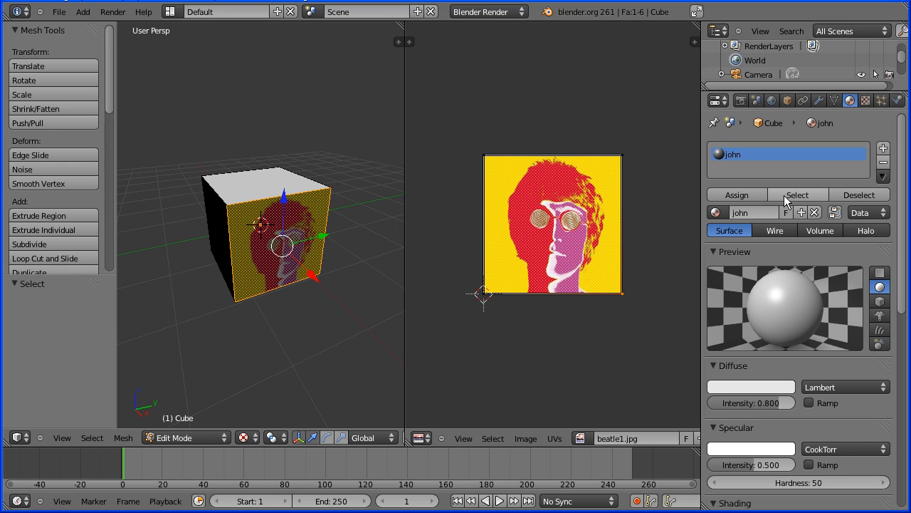
left_click(747, 195)
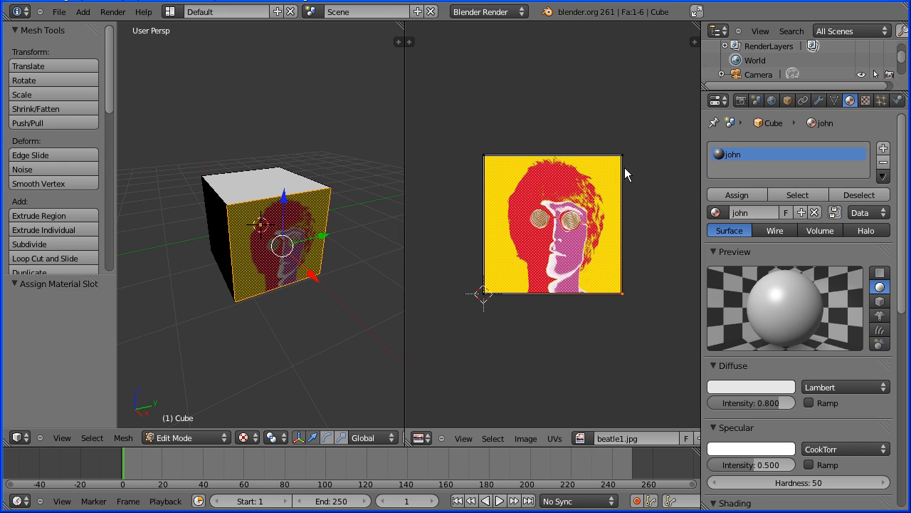
Rename the john material's texture to john and set its type to Image or Movie
left_click(865, 100)
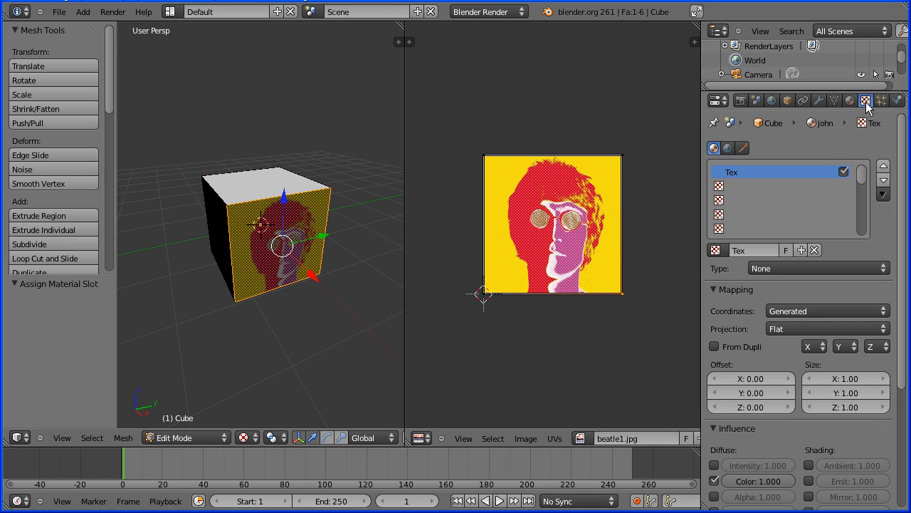
key("BackSpace")
key("Return")
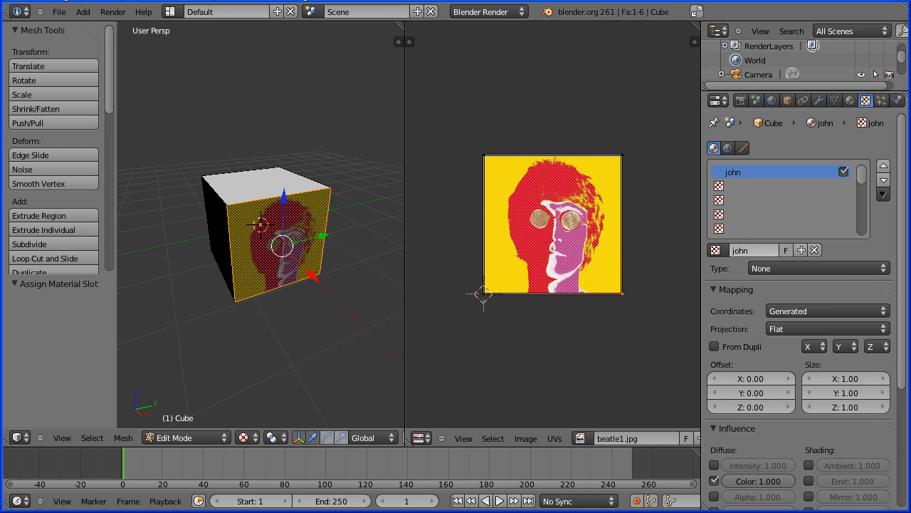
left_click(783, 269)
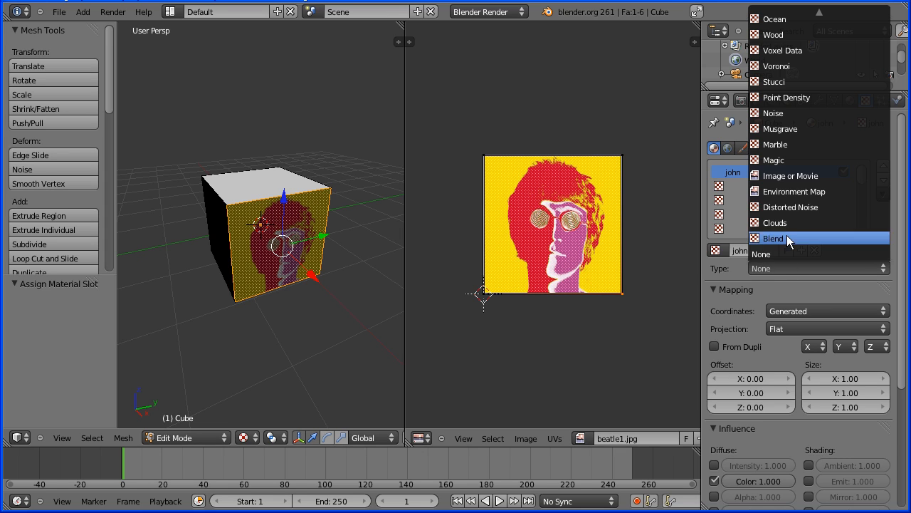
left_click(815, 179)
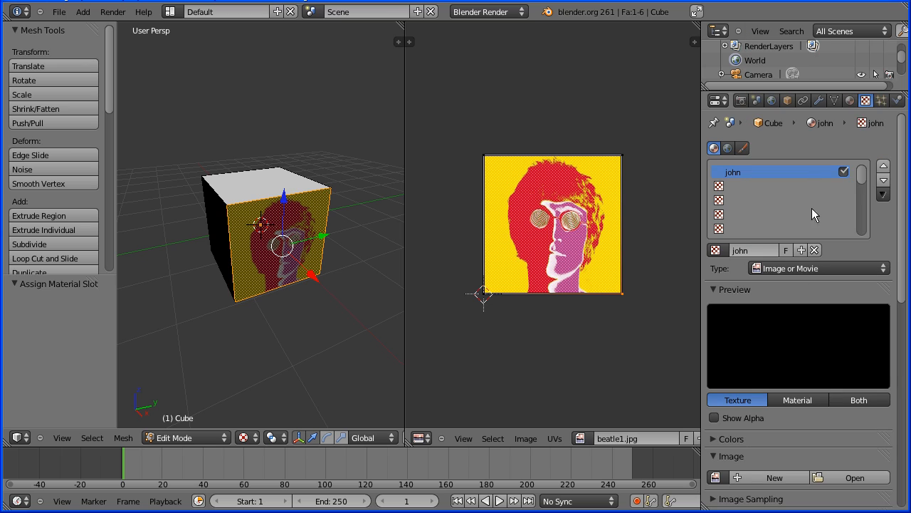
Preview both texture and material, and use the already loaded beatle1.jpg as the john texture's image
left_click(881, 405)
scroll(902, 297, "down", 5)
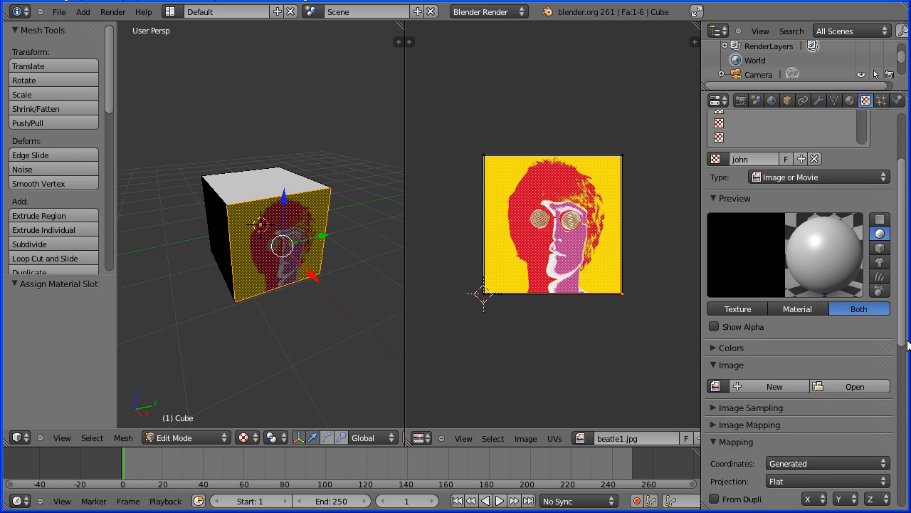
left_click(715, 350)
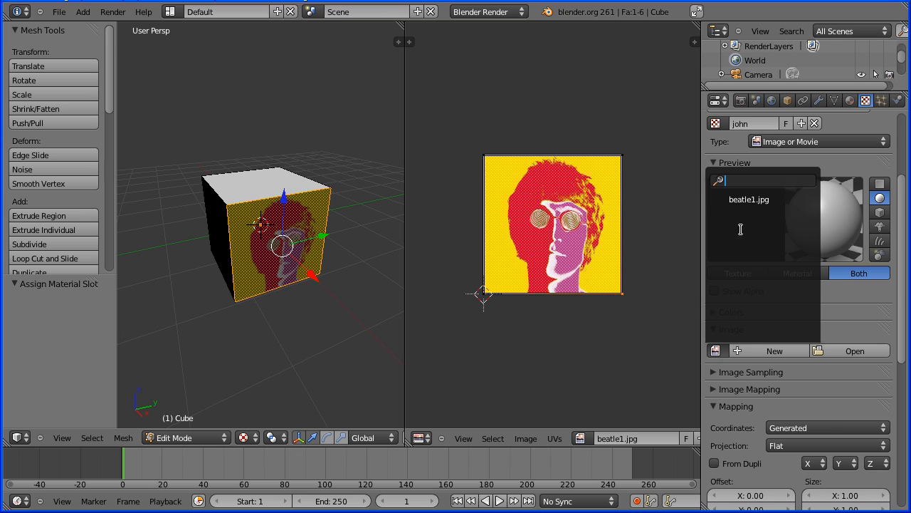
left_click(763, 199)
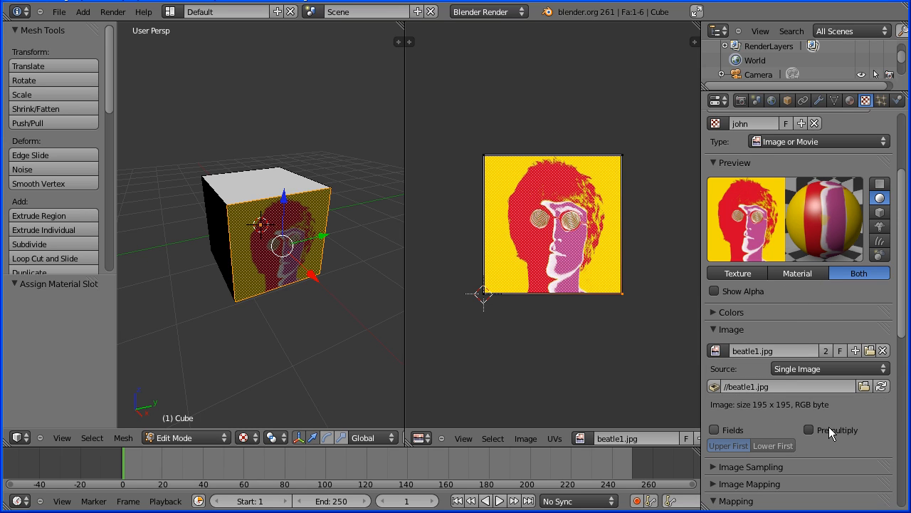
Set the john texture's mapping coordinates to UV and pack beatle1.jpg into the blend file
left_click_drag(905, 335, 906, 362)
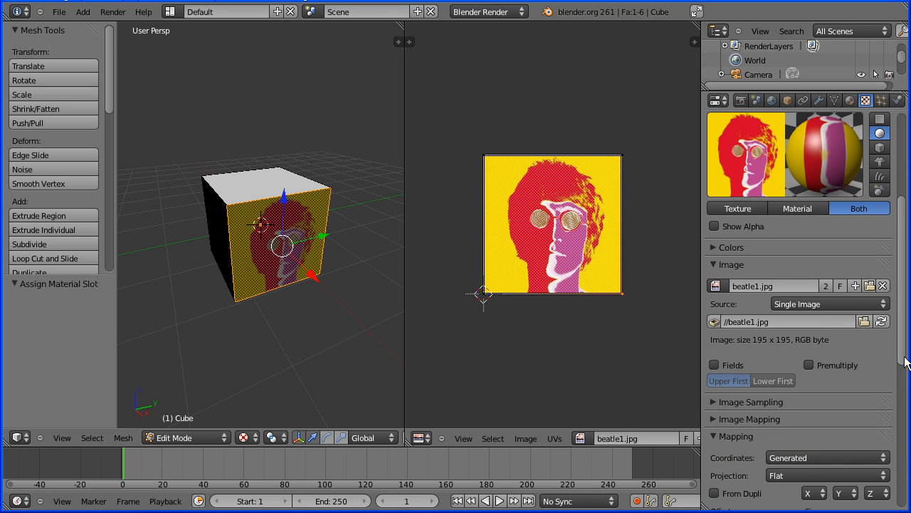
left_click(810, 457)
left_click(817, 395)
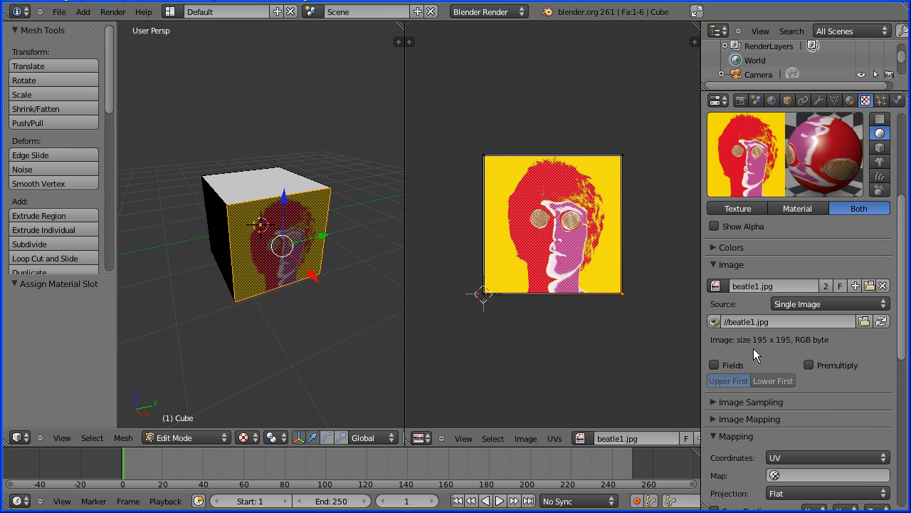
left_click(716, 321)
key("Tab")
key("Tab")
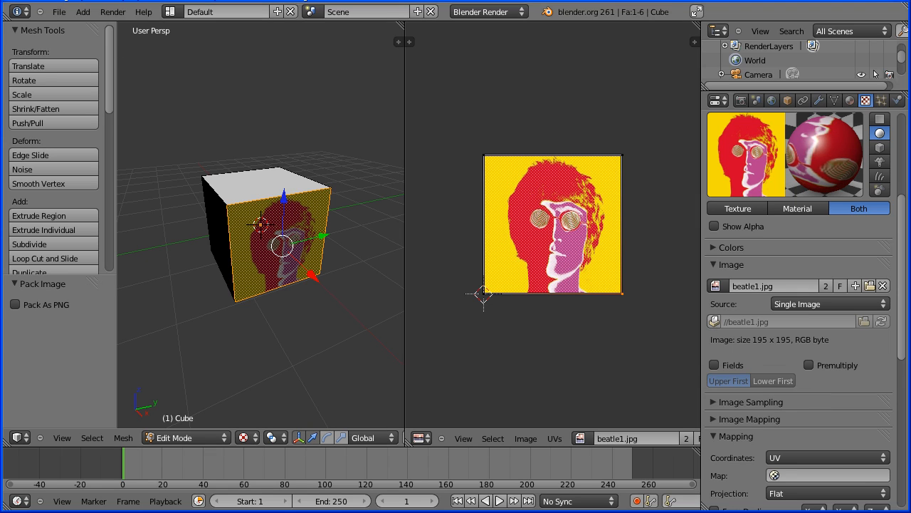
Select the cube's black side face next to the john face and open beatle2.jpg as its image in the UV editor
middle_click_drag(188, 315, 254, 333)
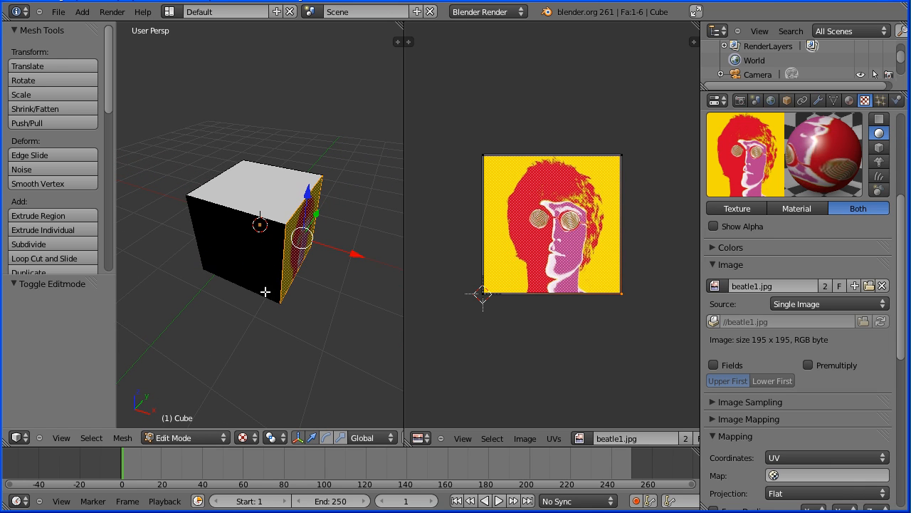
right_click(245, 255)
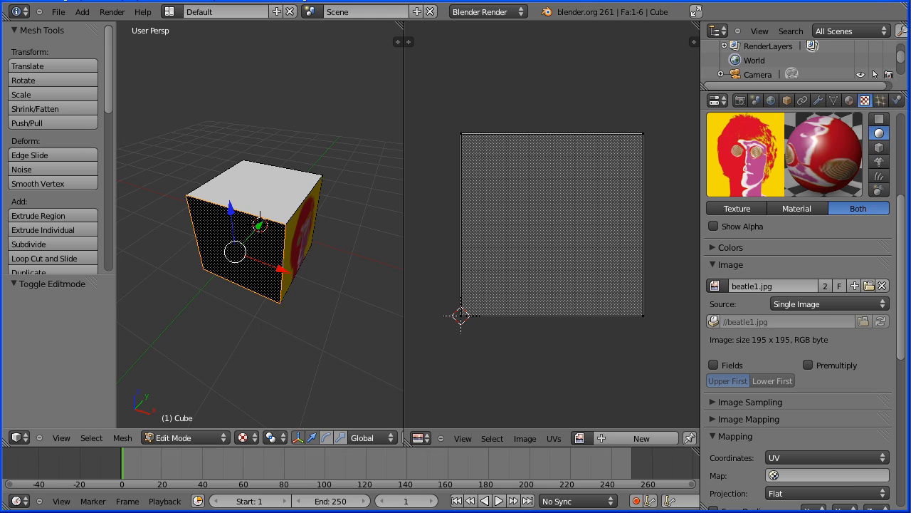
left_click(527, 437)
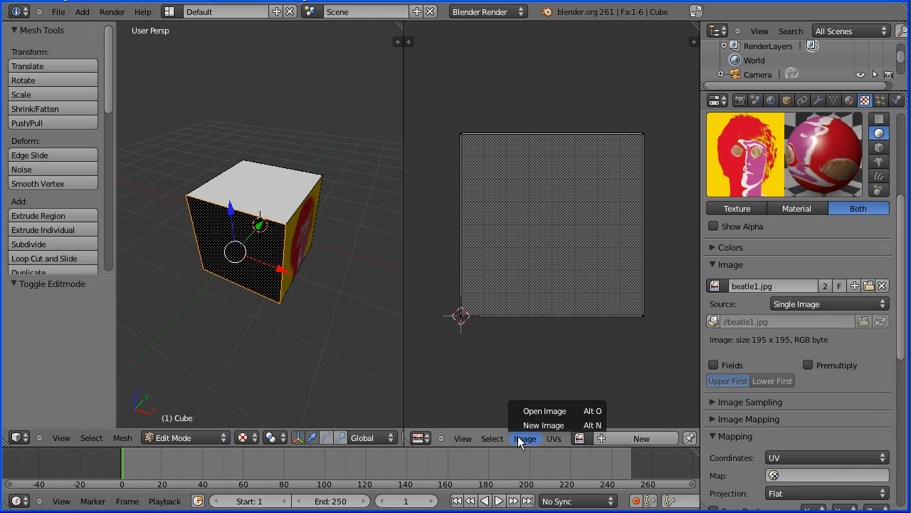
left_click(547, 412)
left_click(228, 111)
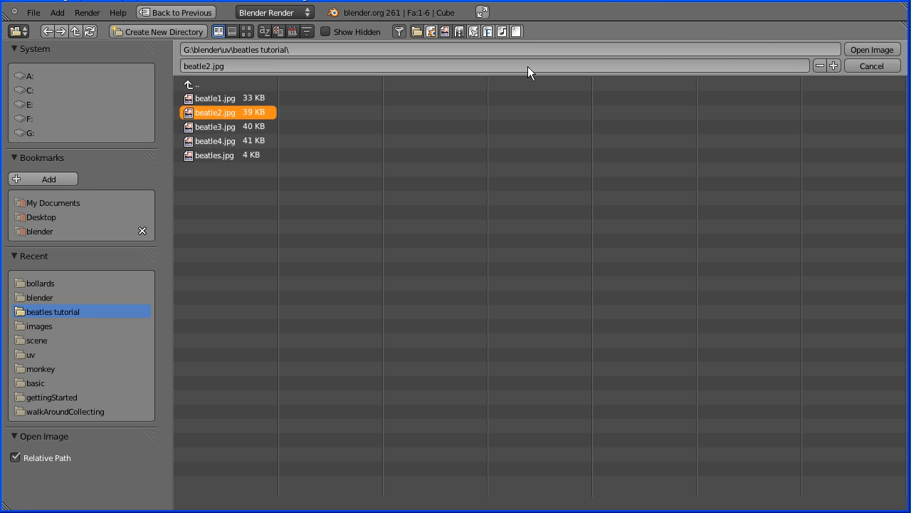
left_click(873, 50)
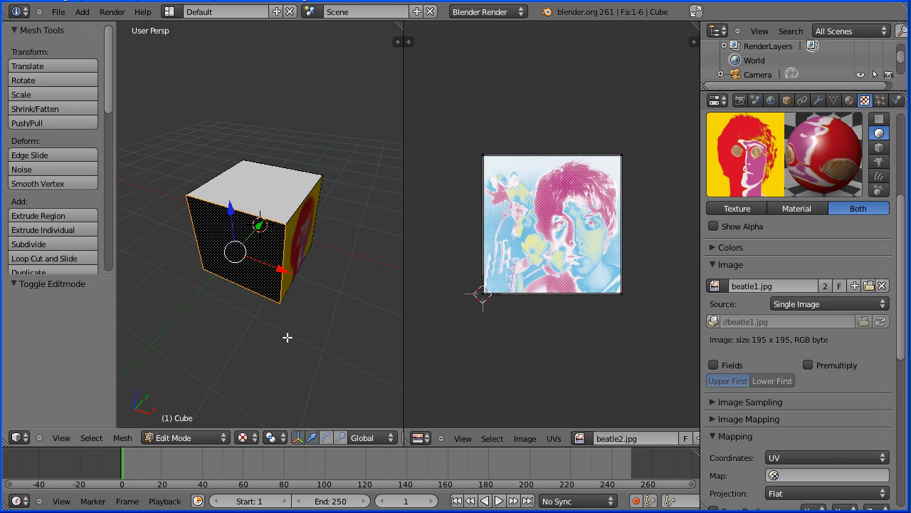
Switch the 3D view to a widened quad view and put the cube in Object Mode
left_click(61, 437)
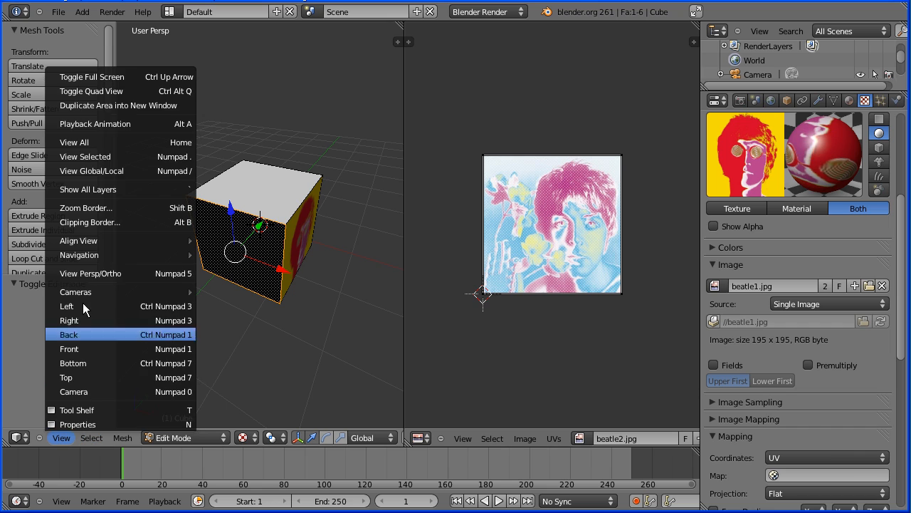
left_click(84, 90)
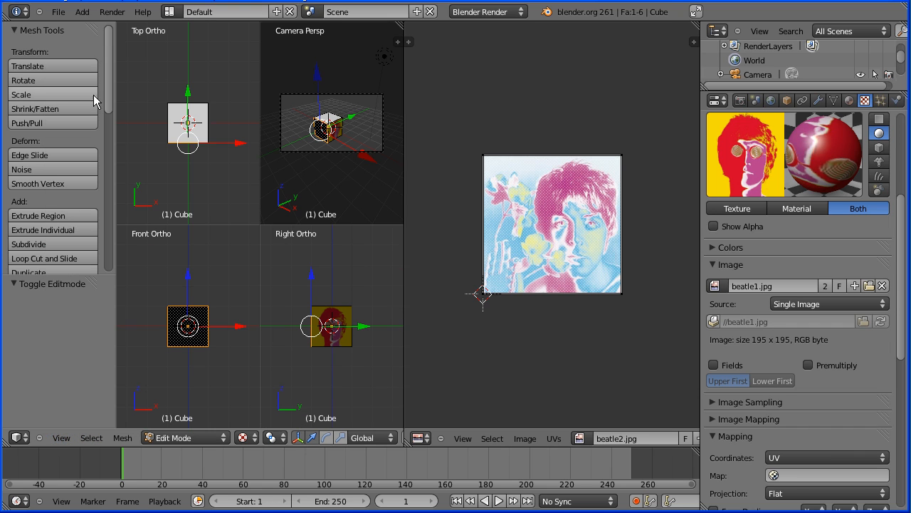
left_click_drag(403, 264, 678, 263)
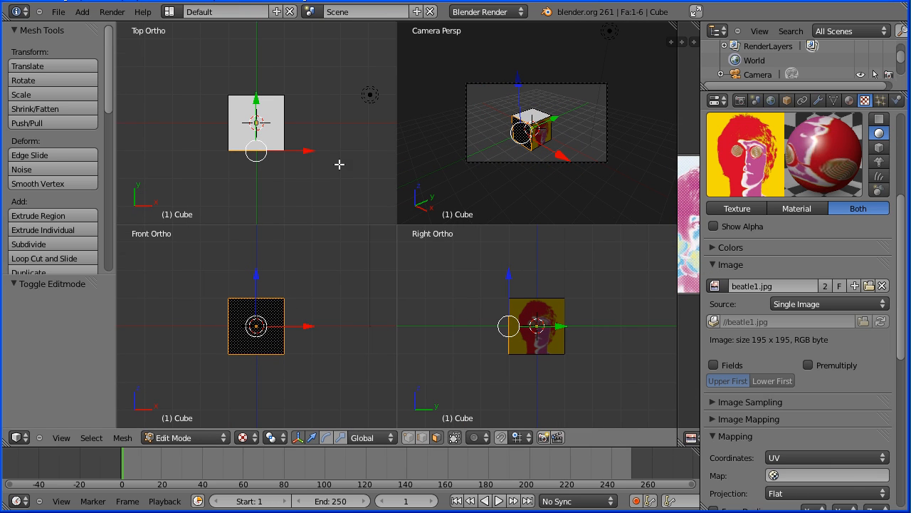
scroll(330, 258, "down", 4)
scroll(486, 281, "down", 2)
scroll(486, 281, "down", 2)
left_click(188, 437)
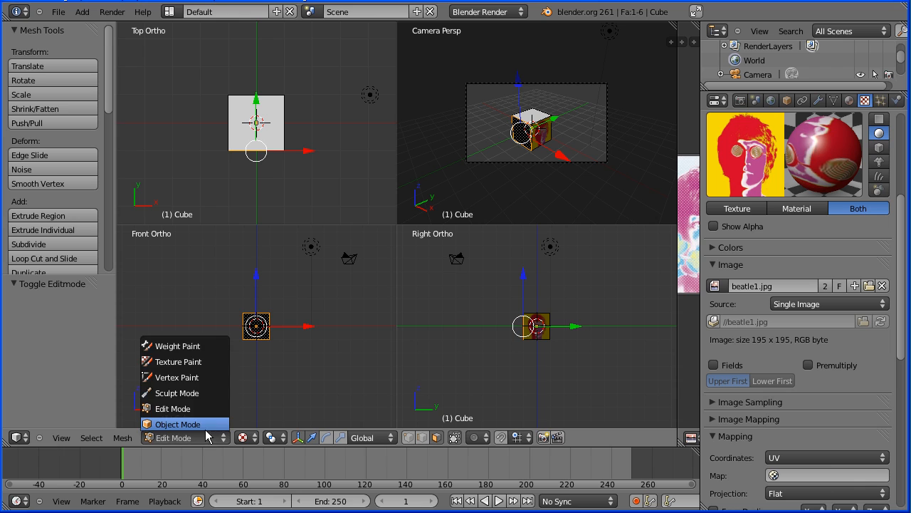
left_click(210, 424)
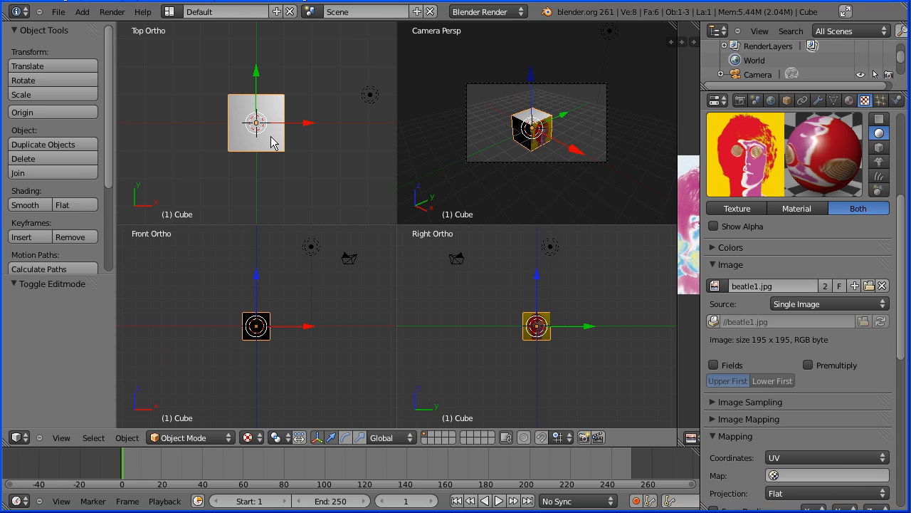
Move the lamp about -1.15 in X and 1.17 in Y, and place a duplicate about 4.48 units away in negative Y
right_click(371, 95)
right_click_drag(371, 97, 338, 64)
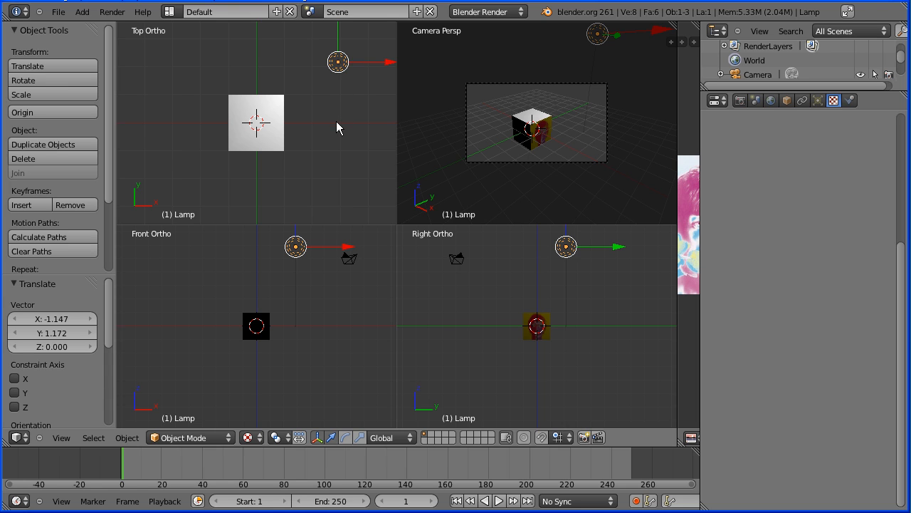
key("shift+d")
left_click(337, 247)
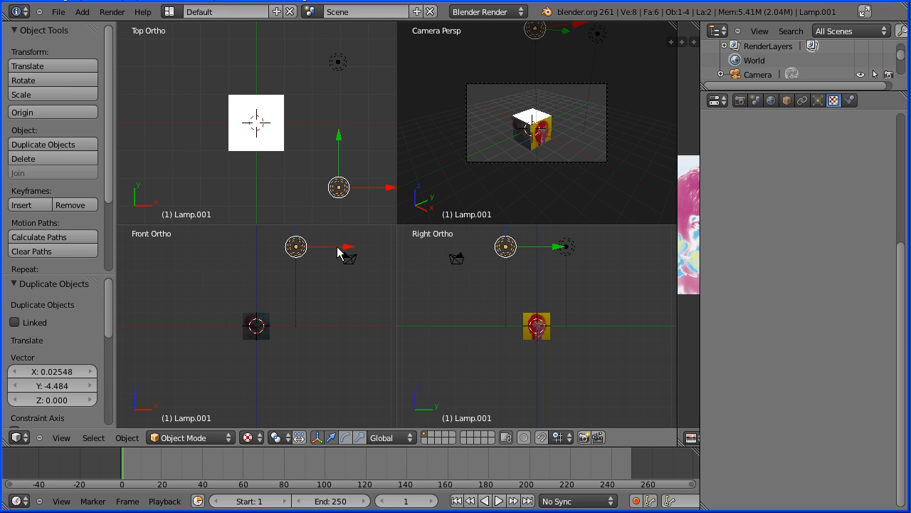
Duplicate the lamp twice more to surround the cube, about 5.53 units in negative X and about 4.64 units in positive Y
key("shift+d")
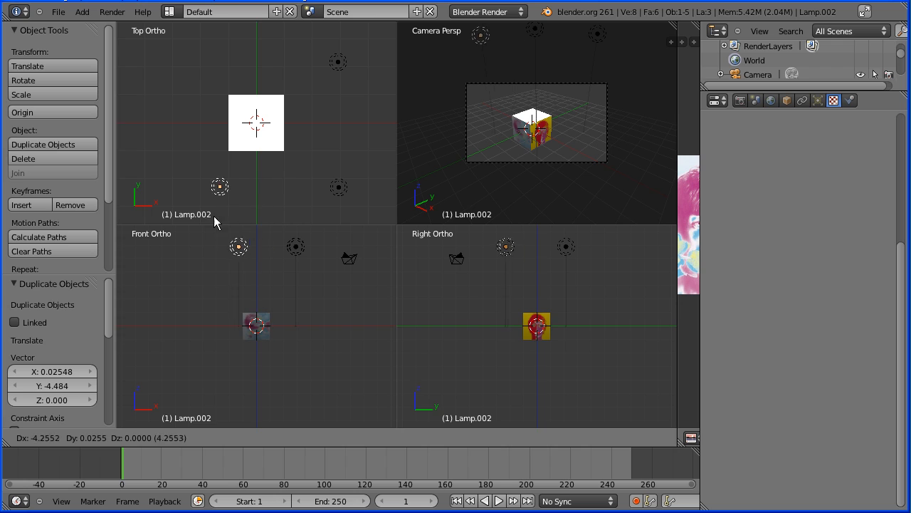
left_click(183, 218)
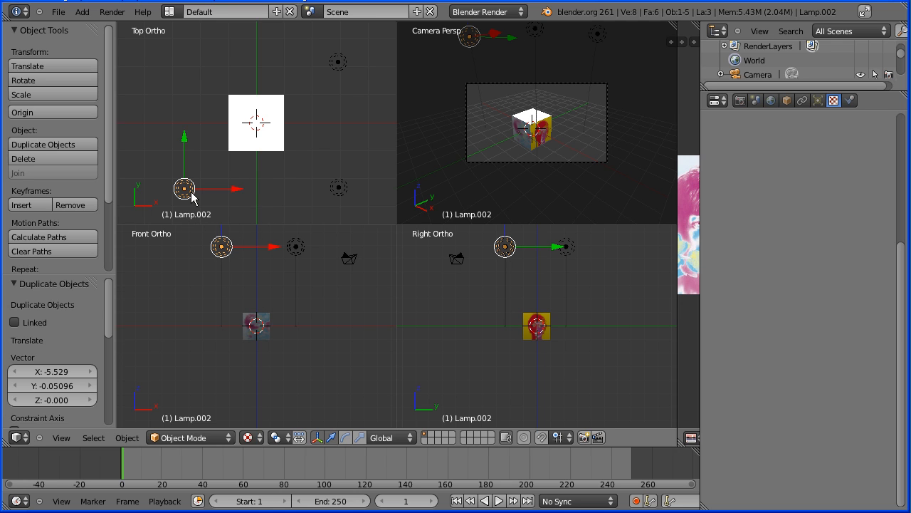
key("shift+d")
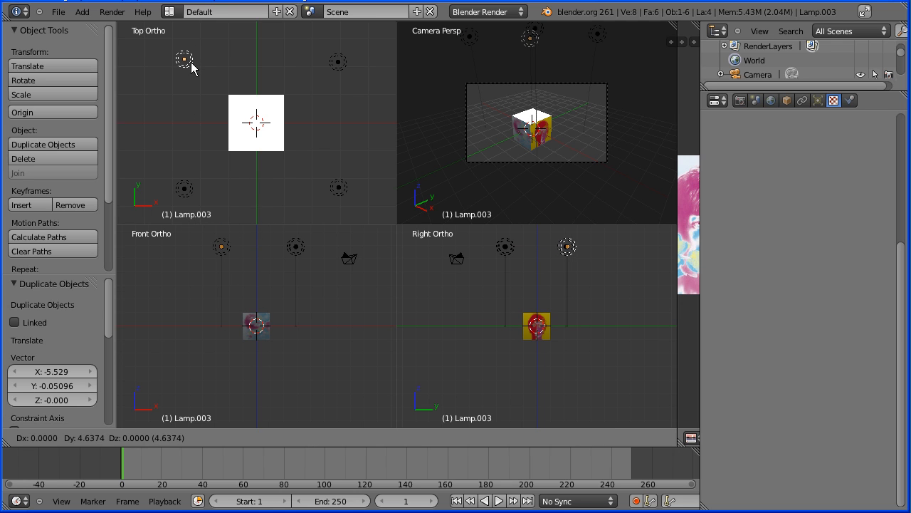
left_click(190, 68)
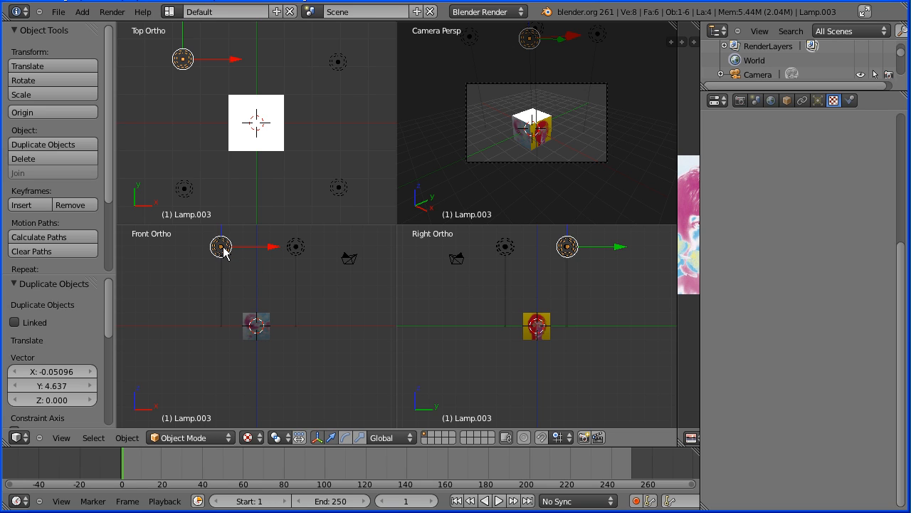
Lower the newest lamp and the one diagonally opposite it by about 10.4 units in Z, below the cube
key("g")
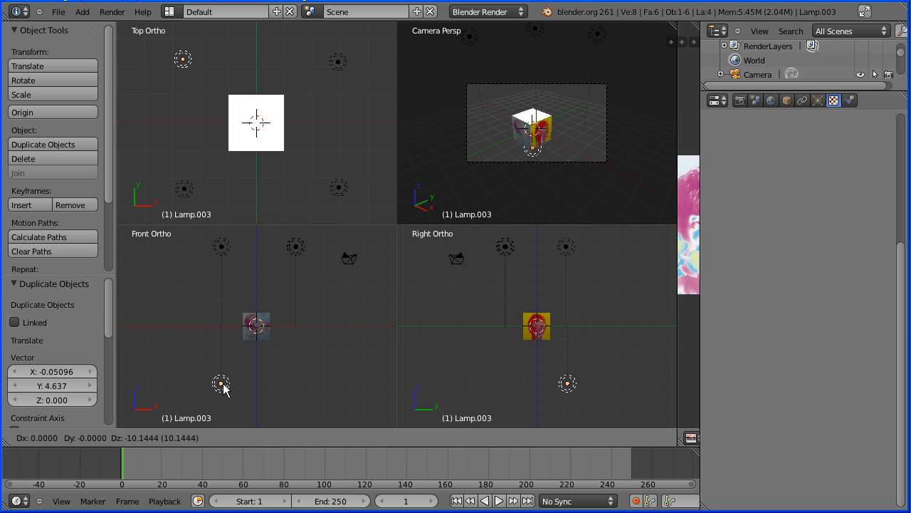
left_click(222, 388)
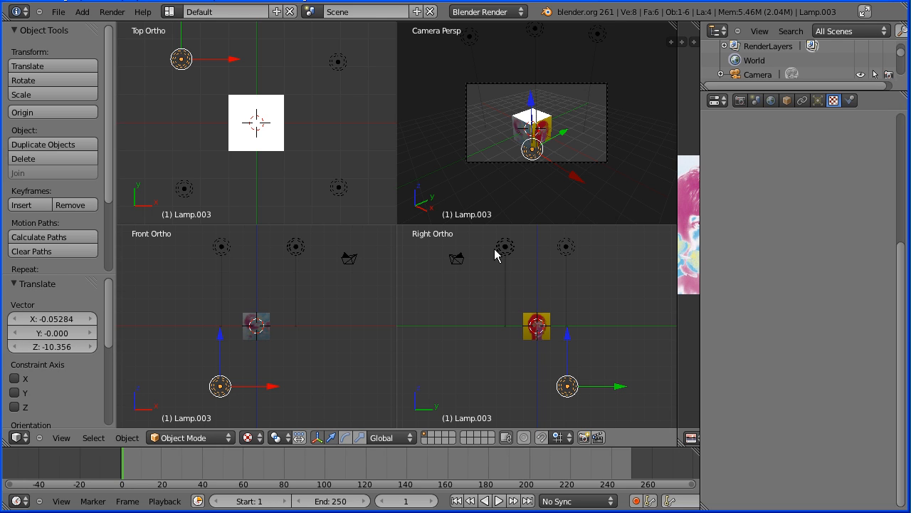
right_click(338, 189)
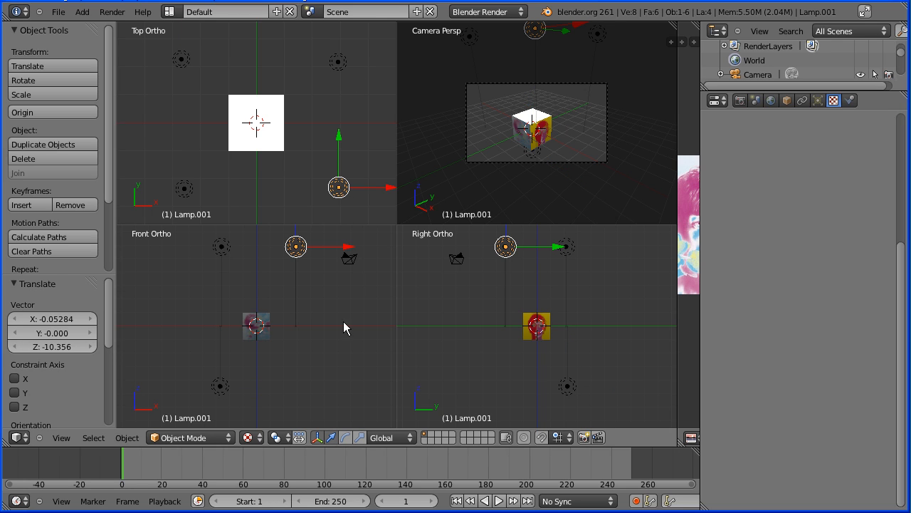
key("g")
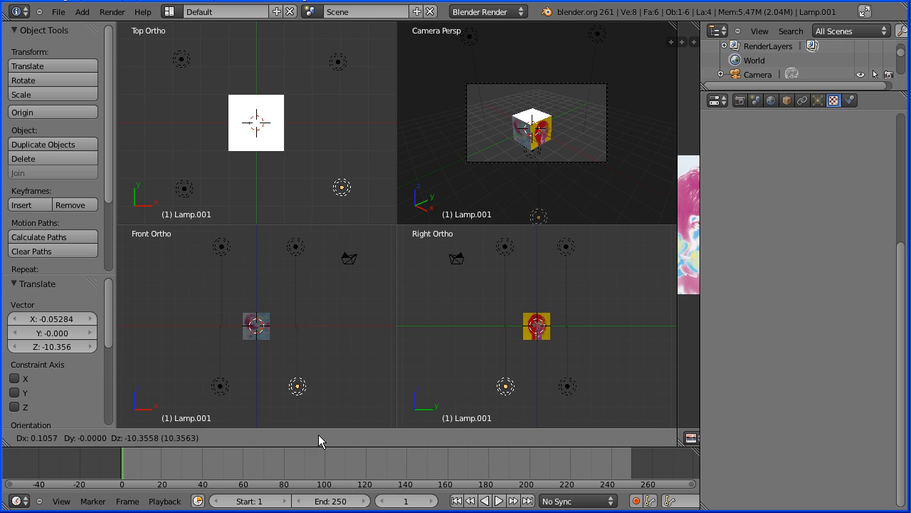
left_click(319, 435)
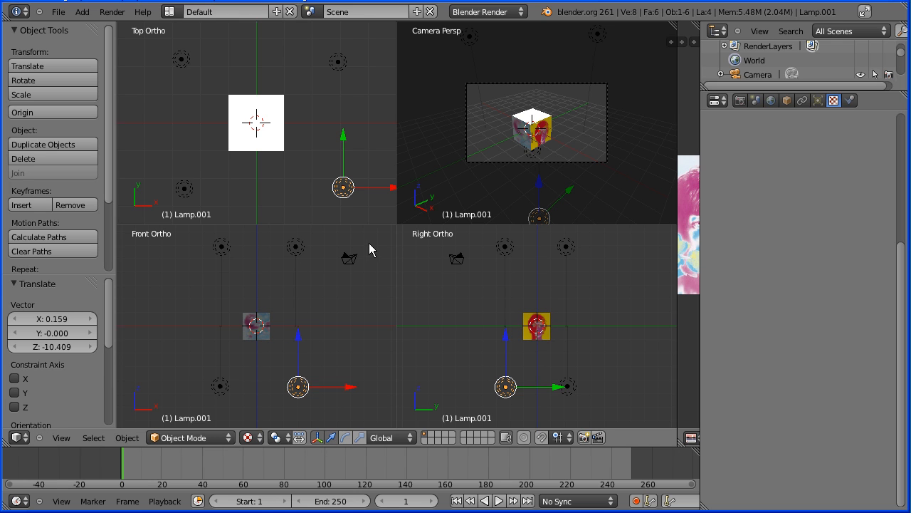
Give the UV editor its space back and return the 3D view to a single perspective view of the cube
left_click_drag(677, 130, 389, 135)
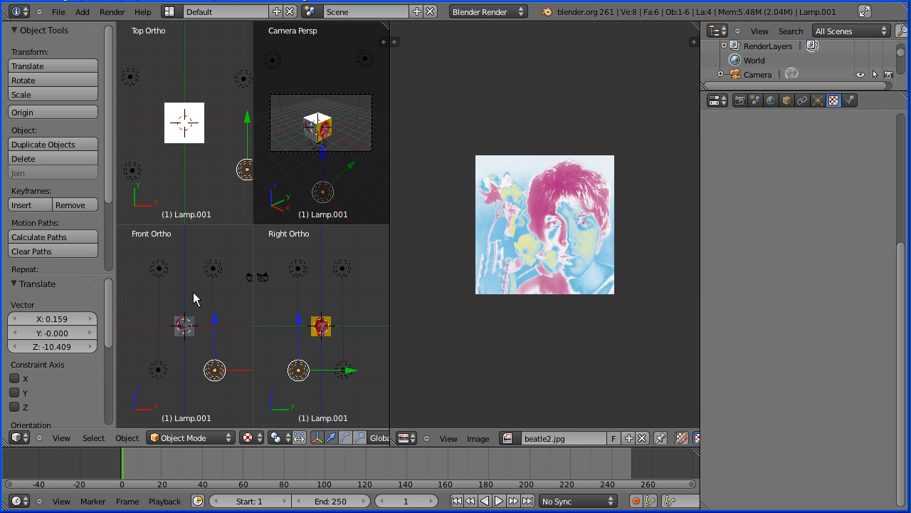
left_click(62, 437)
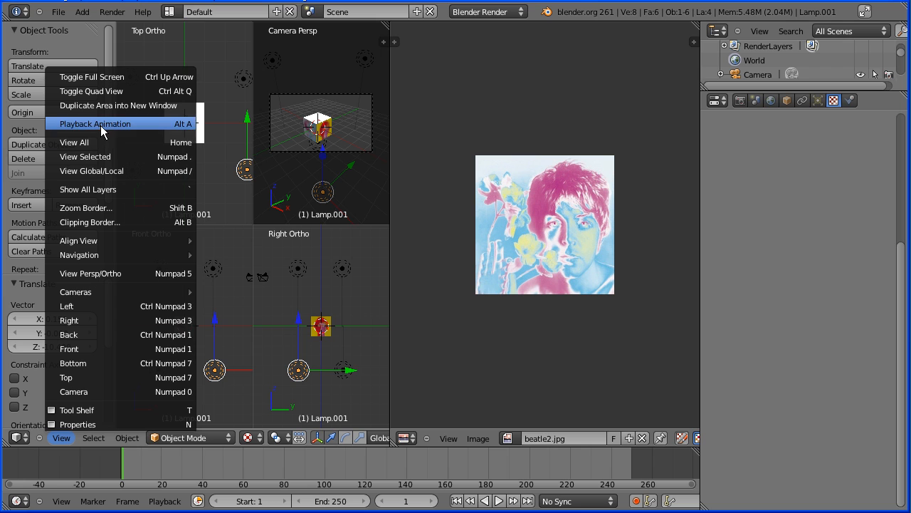
left_click(173, 91)
middle_click_drag(309, 168, 262, 195)
scroll(261, 196, "up", 2)
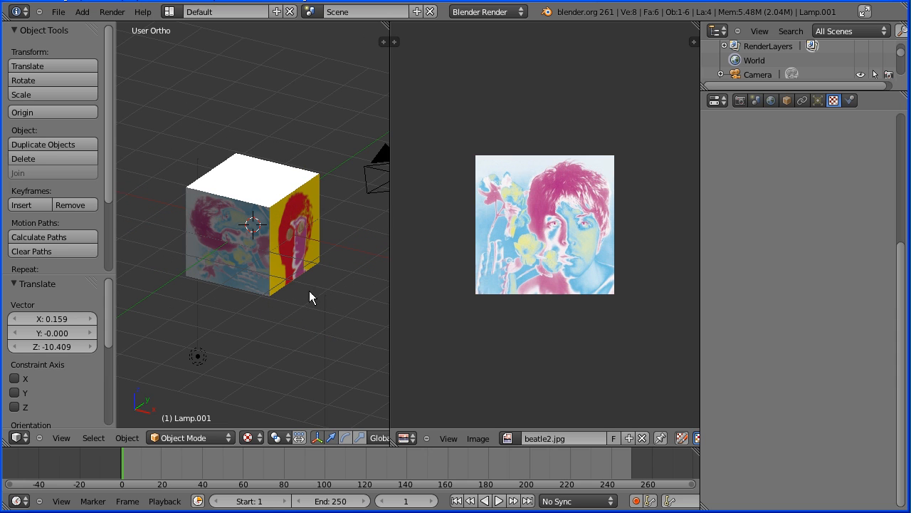
left_click(60, 438)
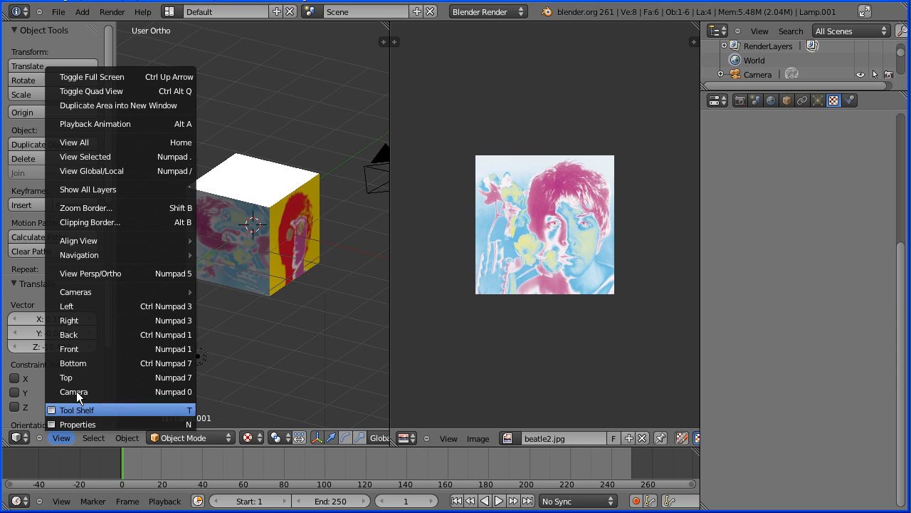
left_click(123, 278)
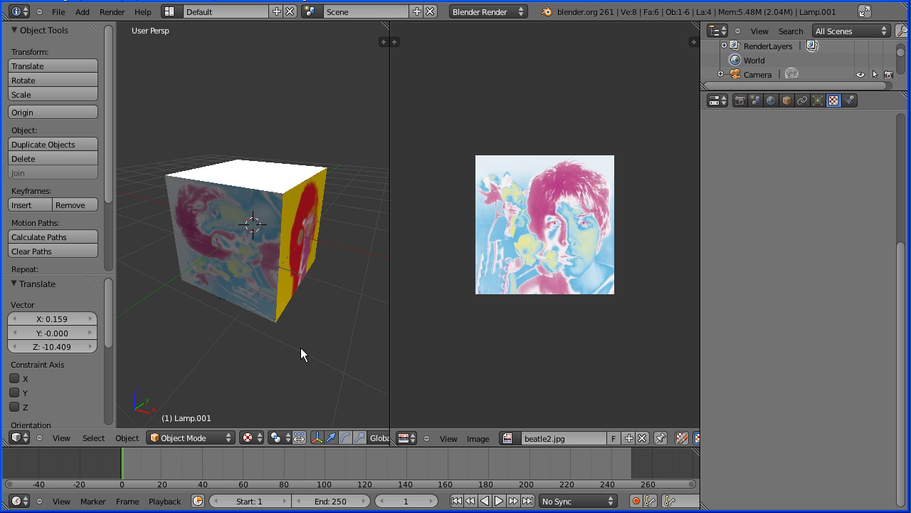
middle_click_drag(324, 153, 319, 227)
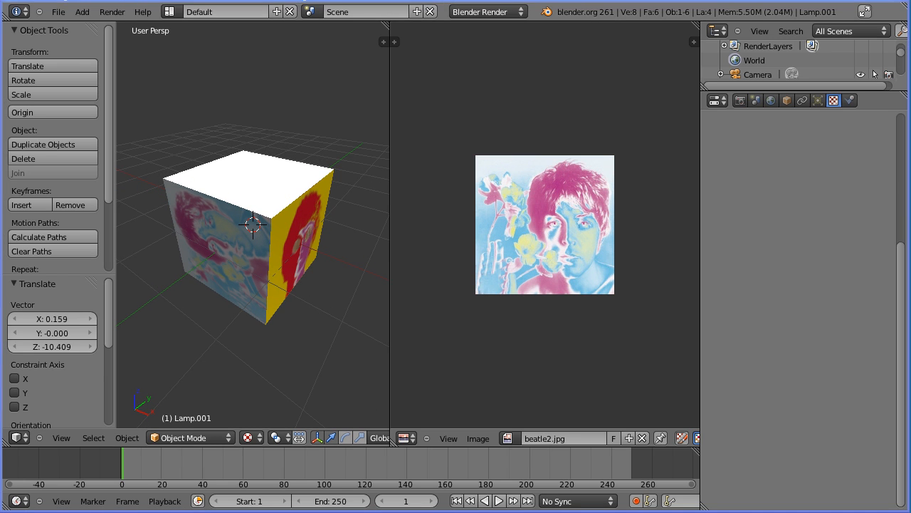
Put the cube back in Edit Mode and unwrap the beatle2.jpg face so its image sits upright
right_click(257, 247)
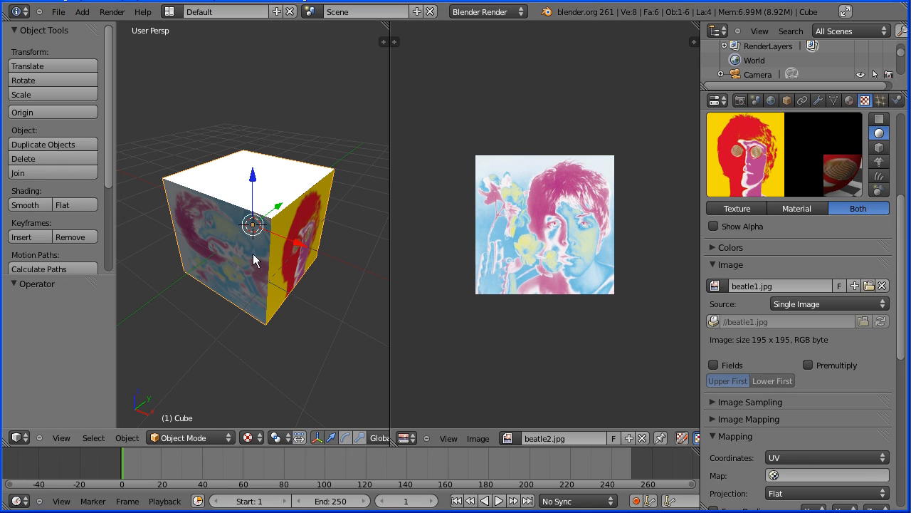
left_click(200, 439)
left_click(199, 410)
left_click(123, 438)
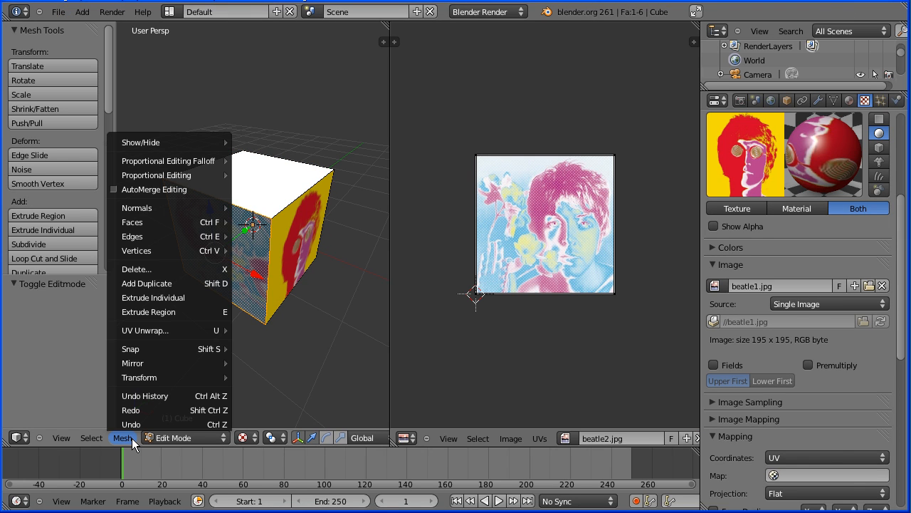
mouse_move(175, 329)
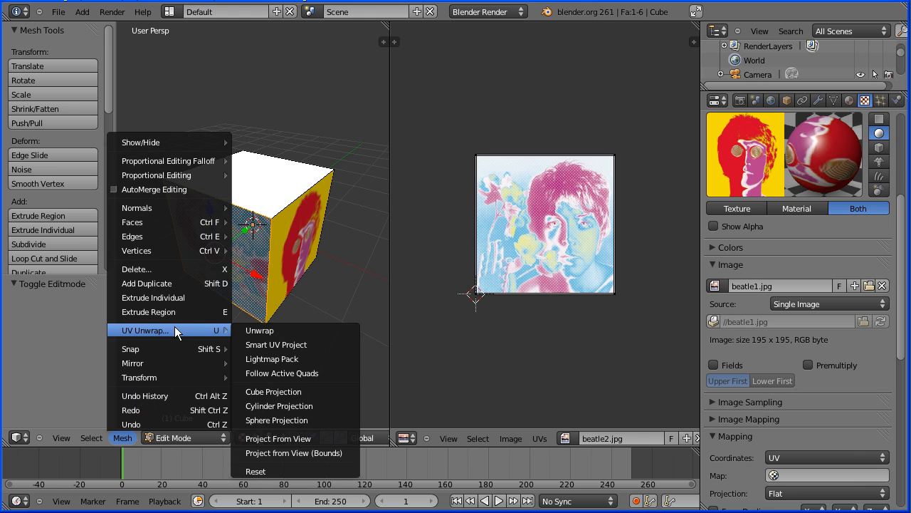
left_click(284, 329)
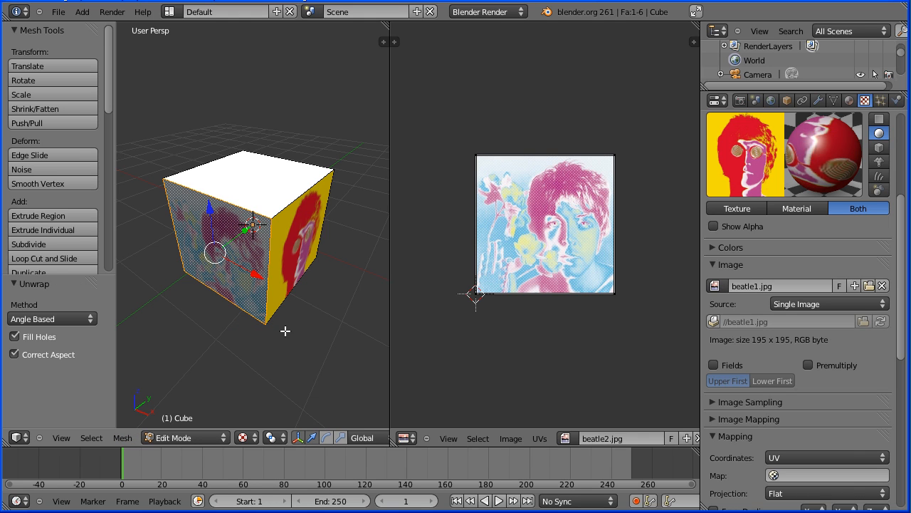
Add a second material slot to the cube and create a new material named paul in it
left_click(851, 100)
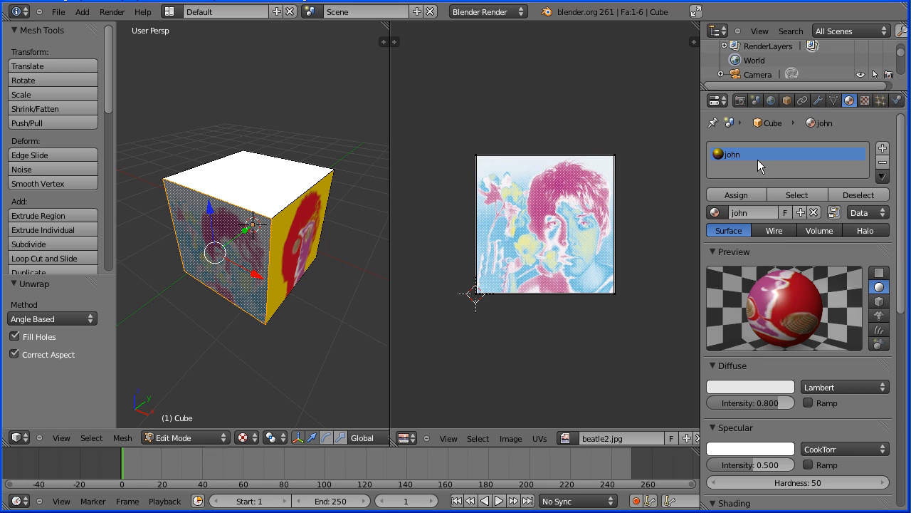
left_click(882, 149)
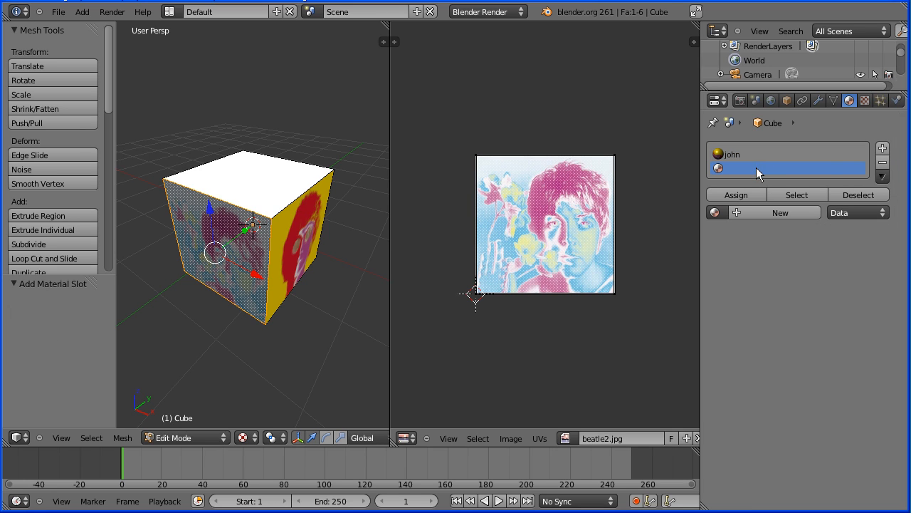
left_click(739, 214)
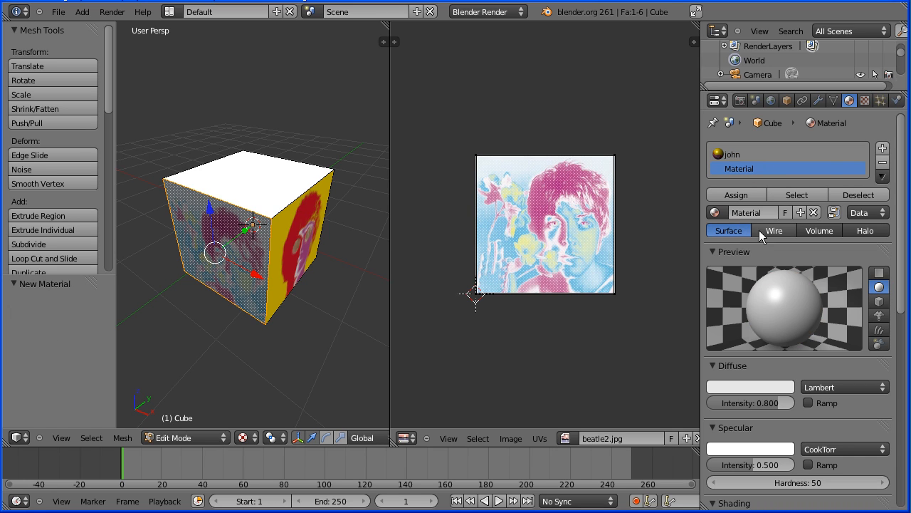
left_click(762, 212)
type("paul")
key("Return")
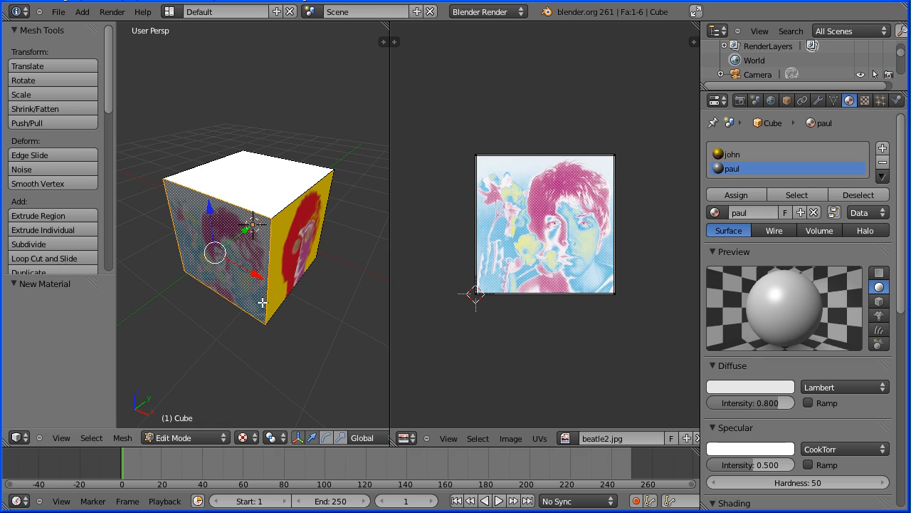
Assign the paul material to the selected face and add an Image or Movie texture named paul to it
left_click(741, 197)
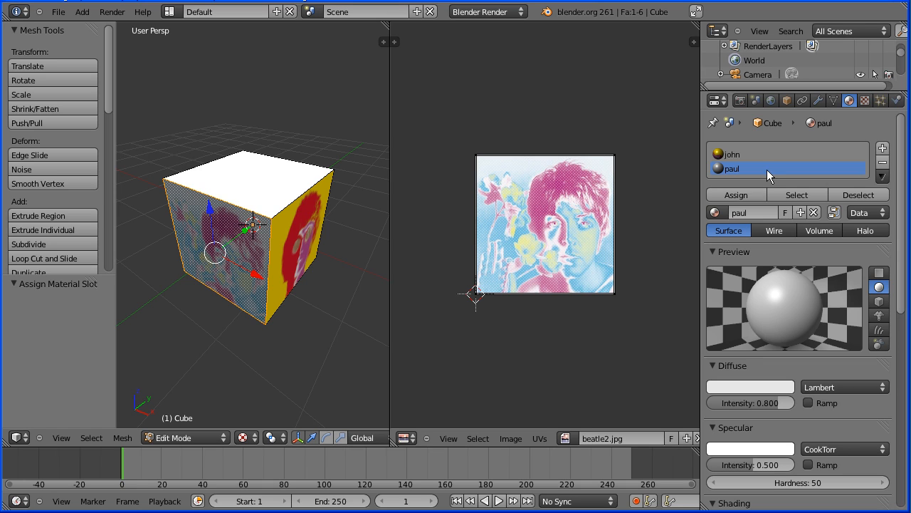
left_click(864, 101)
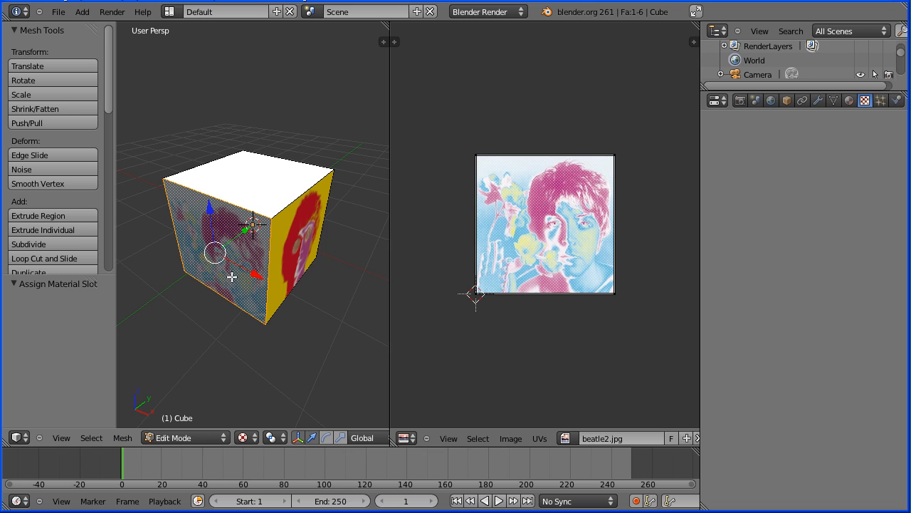
left_click(738, 249)
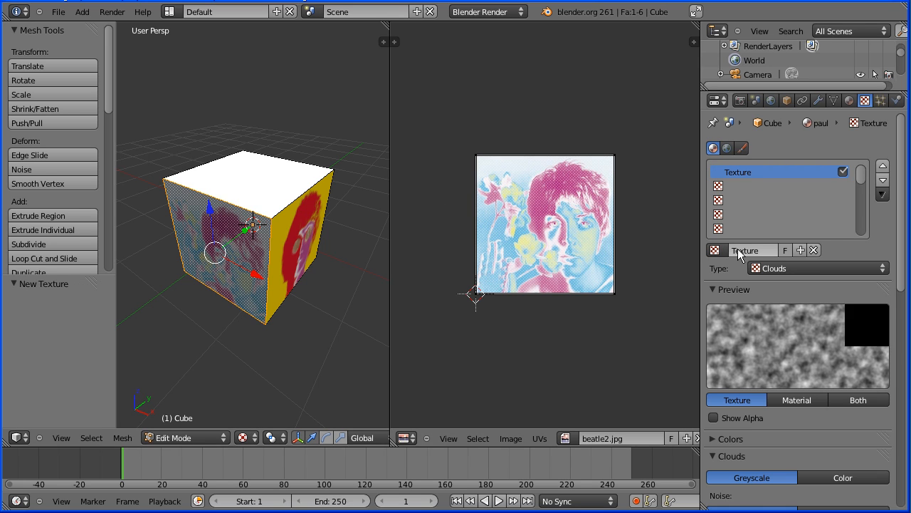
type("paul")
left_click(774, 268)
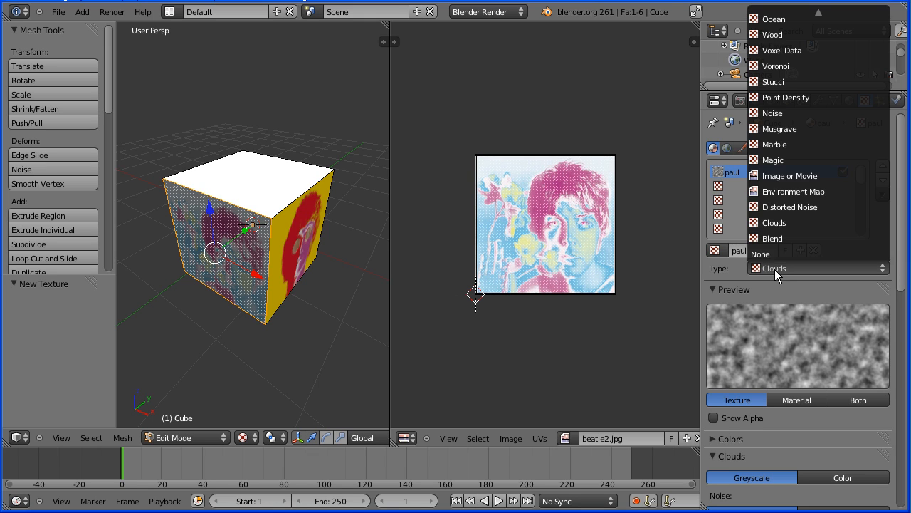
left_click(781, 173)
Load beatle2.jpg into the paul texture, pack the image and set its mapping coordinates to UV, previewing both texture and material
left_click(876, 402)
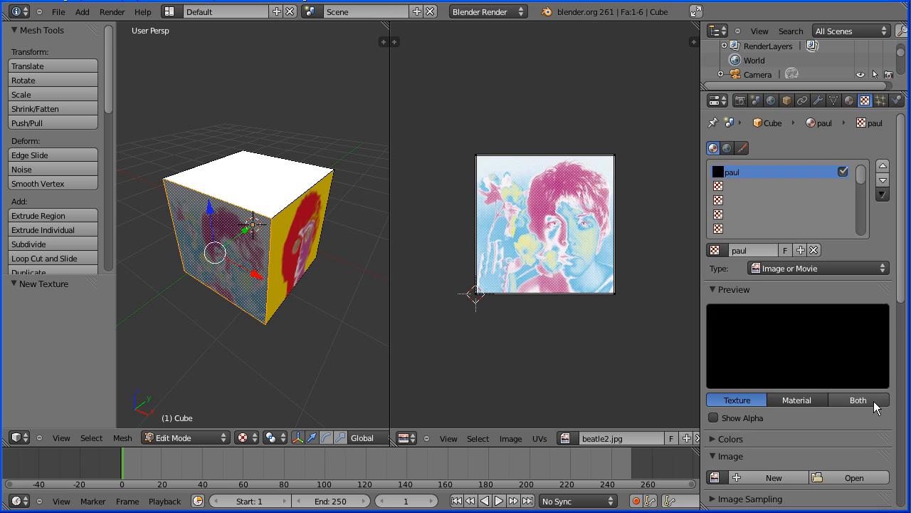
left_click_drag(900, 291, 903, 313)
scroll(798, 315, "down", 5)
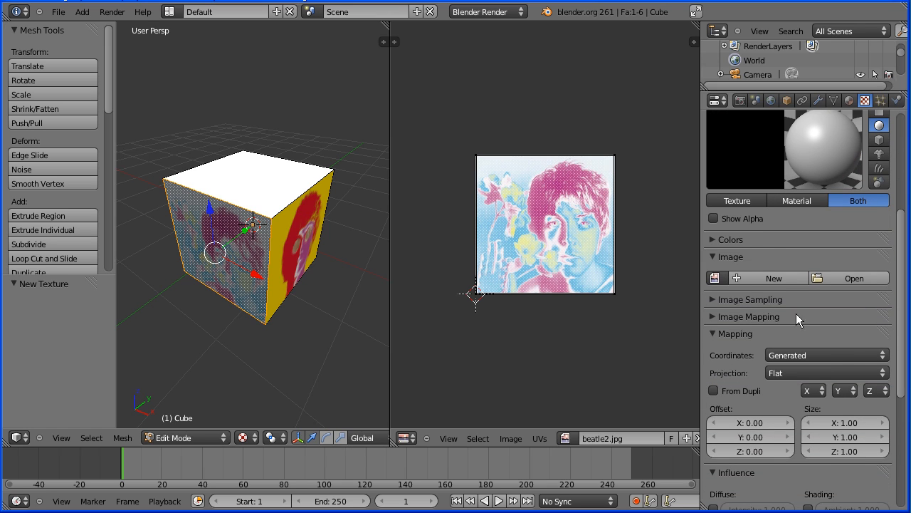
left_click(715, 277)
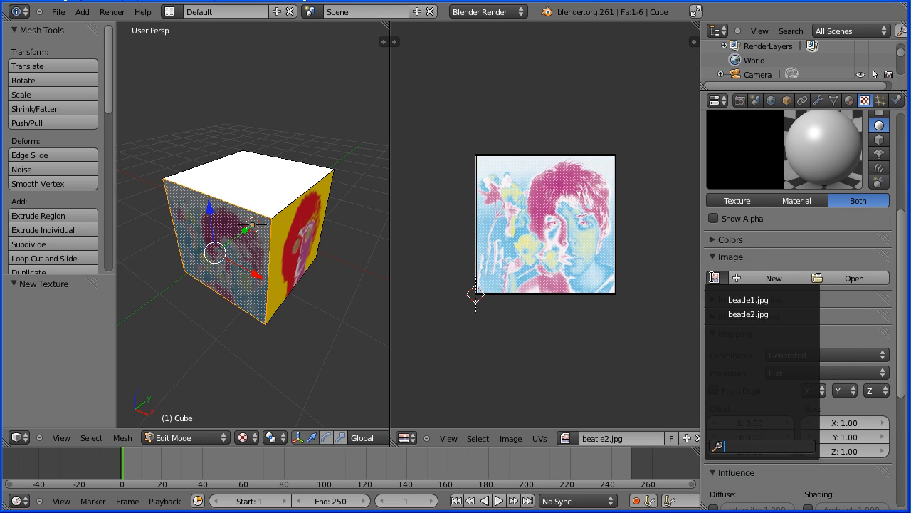
left_click(762, 314)
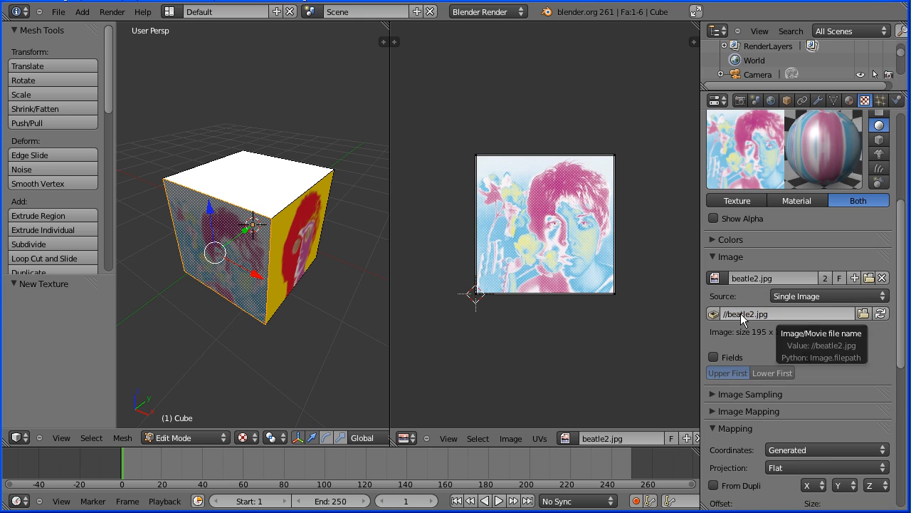
left_click(714, 315)
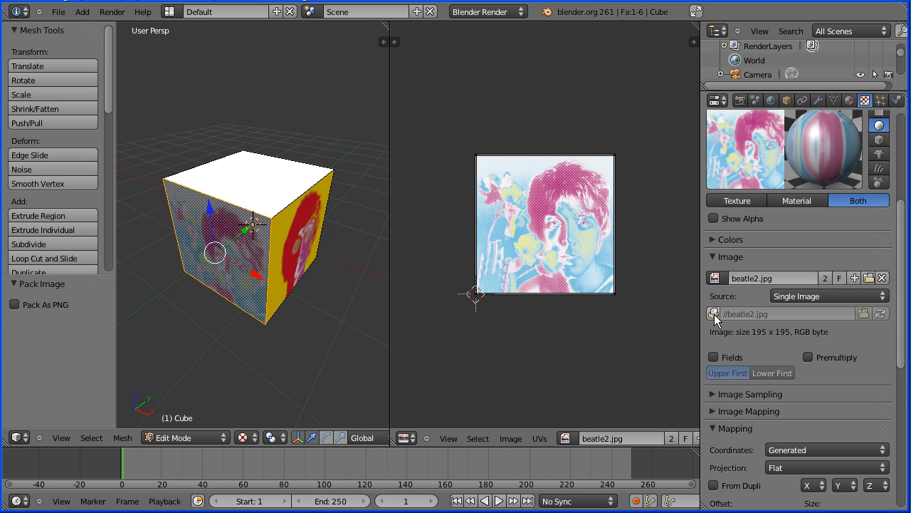
left_click(806, 450)
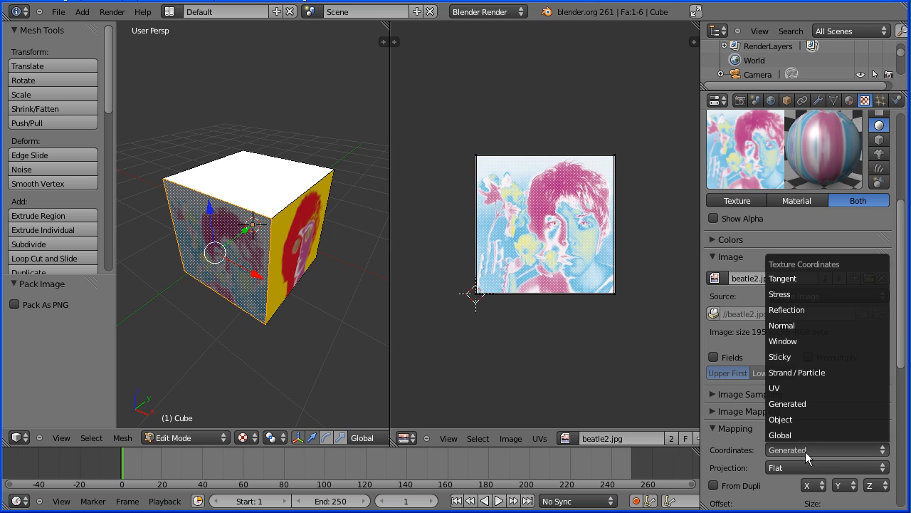
left_click(805, 388)
Select the next blank side face of the cube in Edit Mode and open beatle3.jpg for it in the UV editor
key("Tab")
key("Tab")
middle_click_drag(174, 331, 349, 327)
right_click(237, 255)
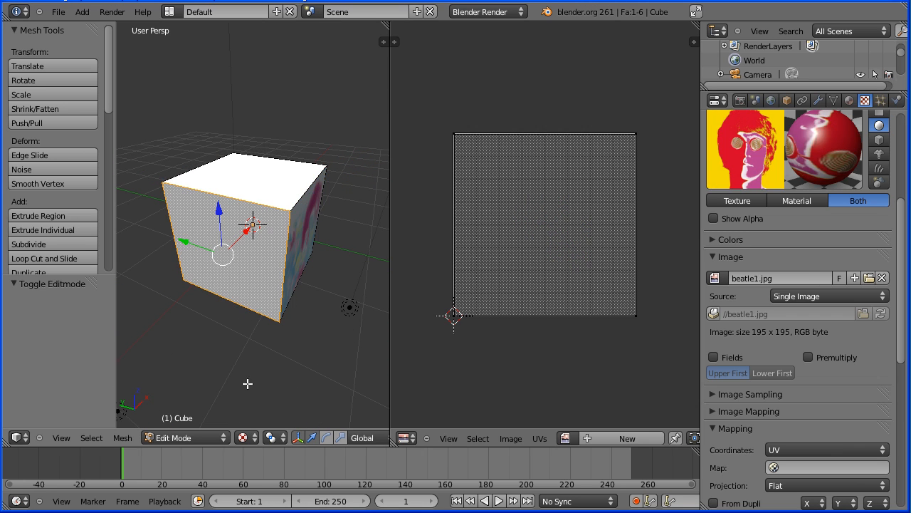
left_click(511, 437)
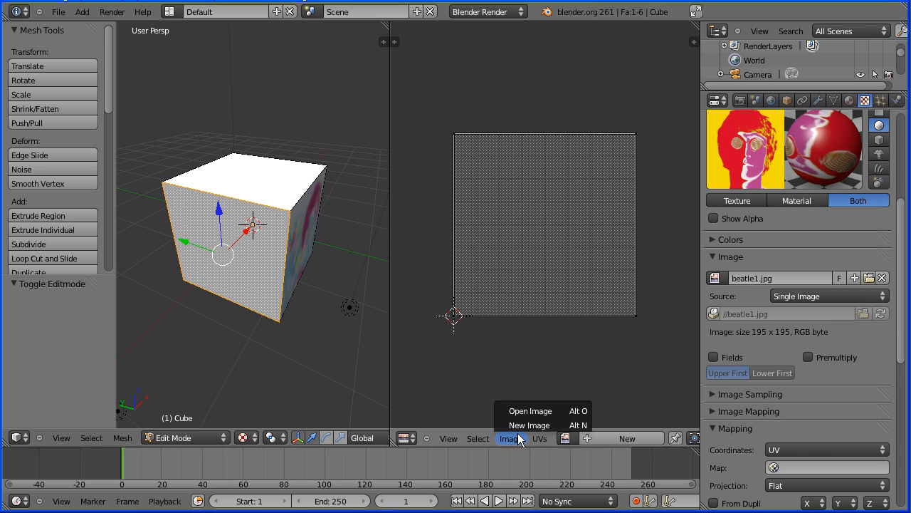
left_click(519, 409)
left_click(226, 126)
left_click(860, 49)
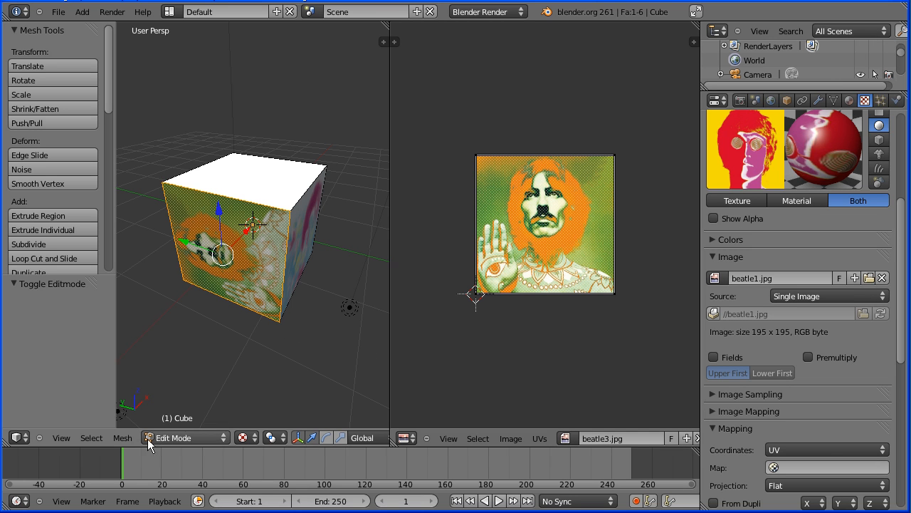
Unwrap the beatle3.jpg face and mirror its UVs along the Y axis so the image sits upright
left_click(124, 438)
mouse_move(151, 330)
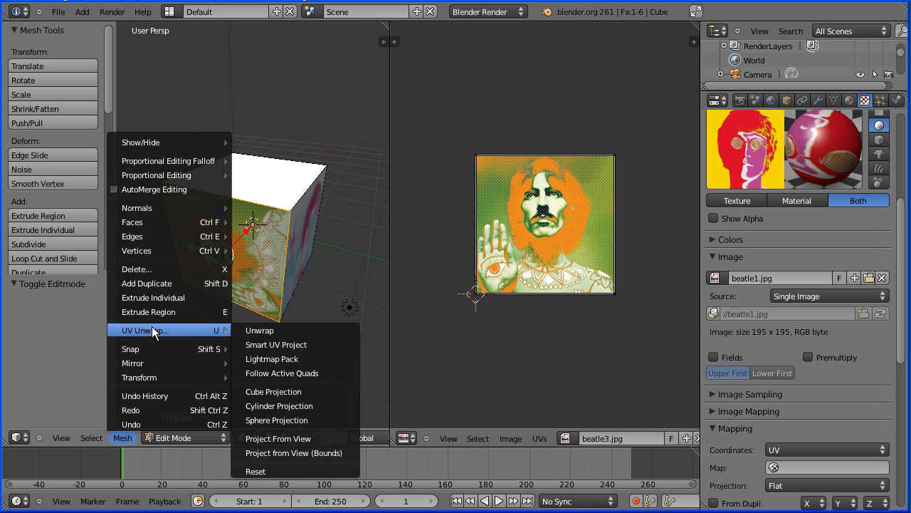
left_click(265, 329)
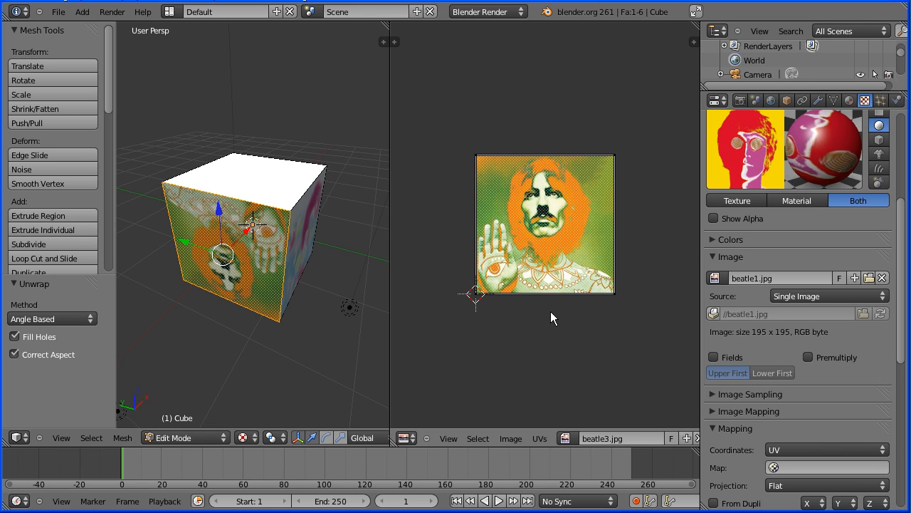
key("a")
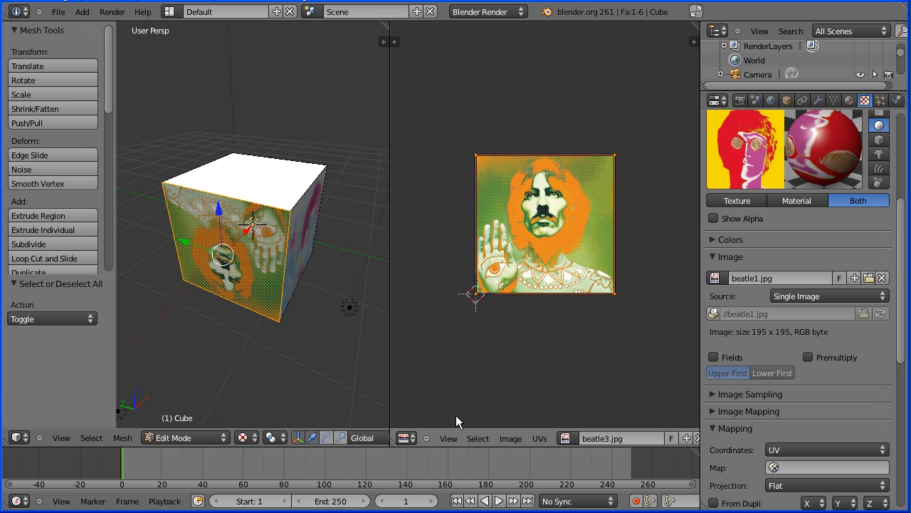
left_click(540, 439)
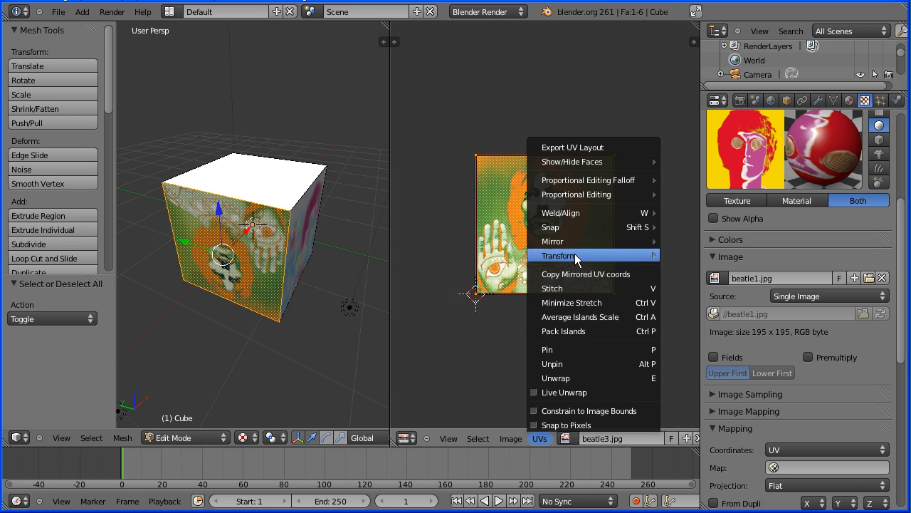
mouse_move(587, 241)
left_click(697, 254)
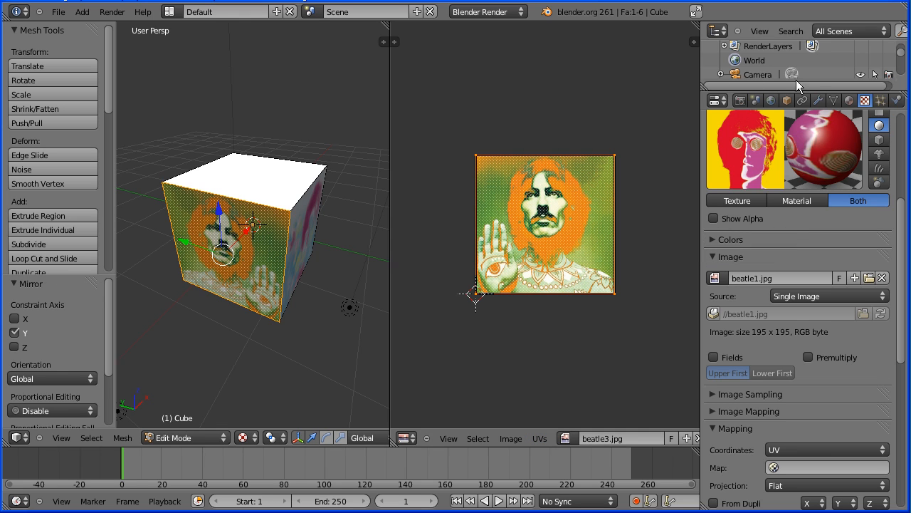
Add a third material slot with a new material named george and assign it to the beatle3.jpg face
left_click(849, 100)
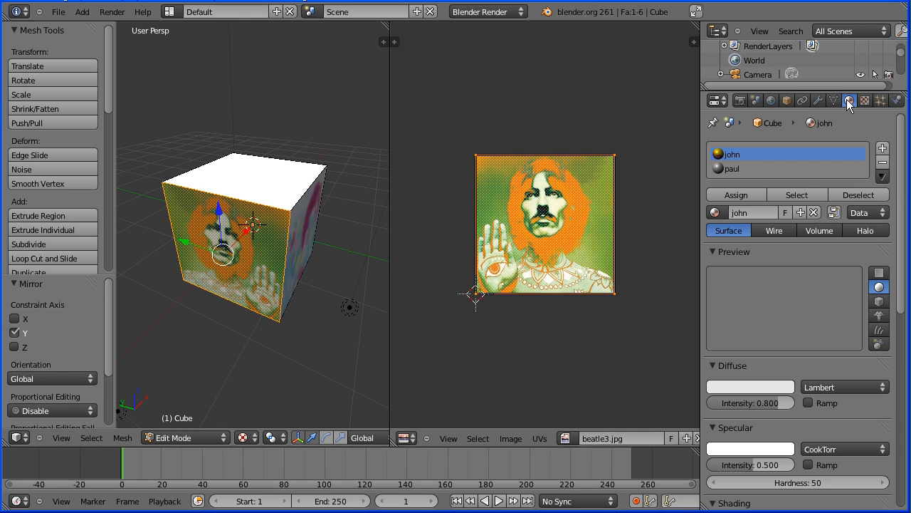
left_click(883, 150)
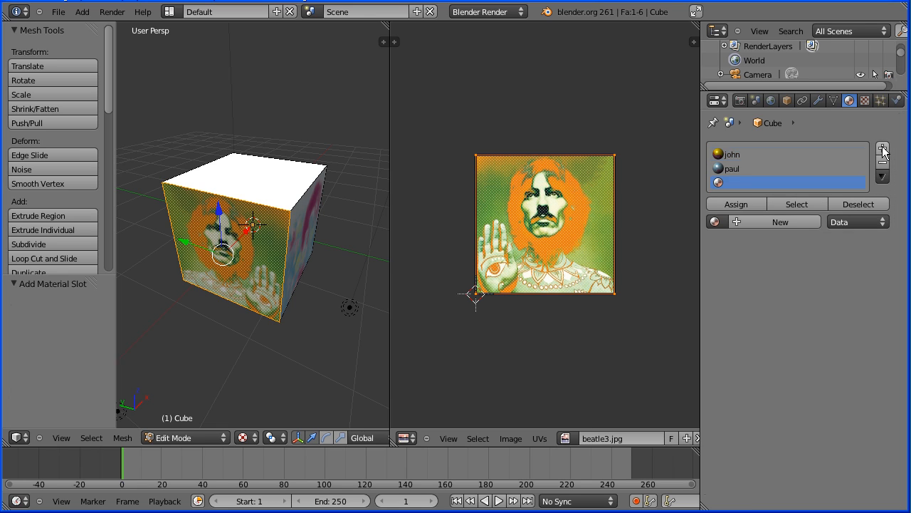
left_click(738, 224)
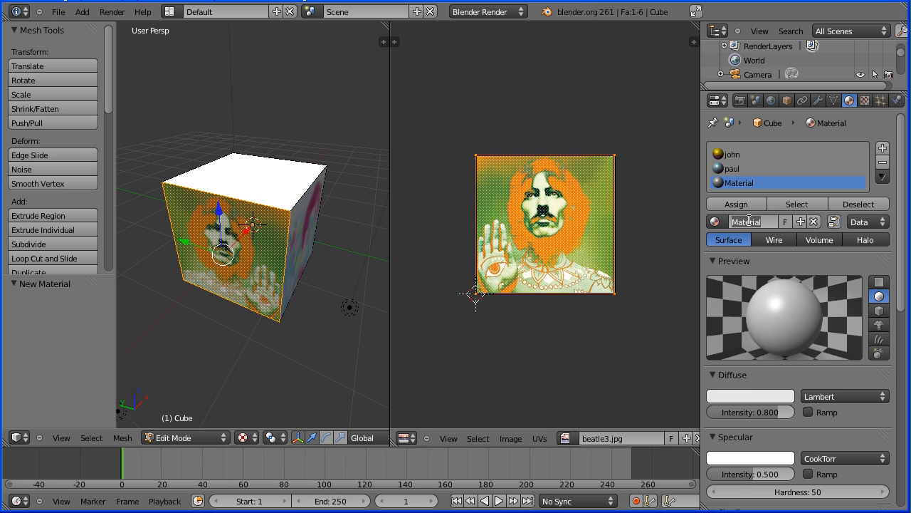
type("george")
key("Return")
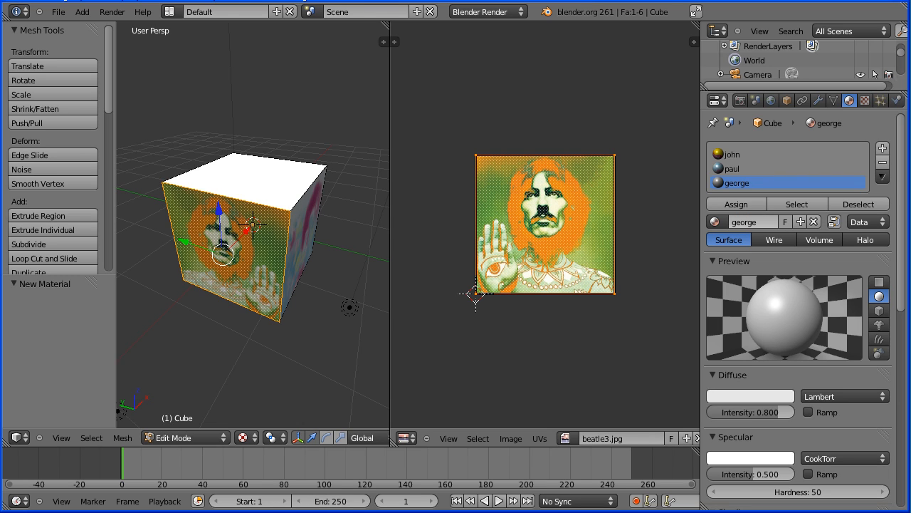
left_click(744, 204)
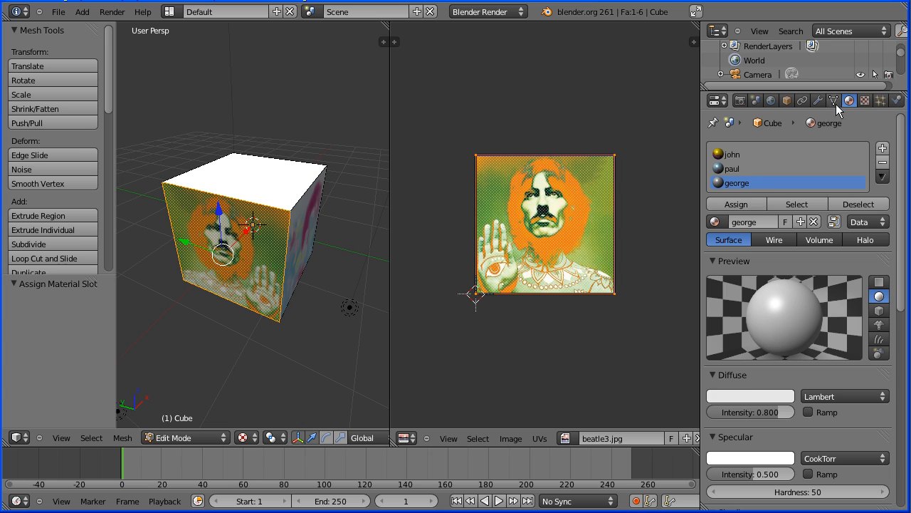
Add an Image or Movie texture named george to the george material
left_click(866, 100)
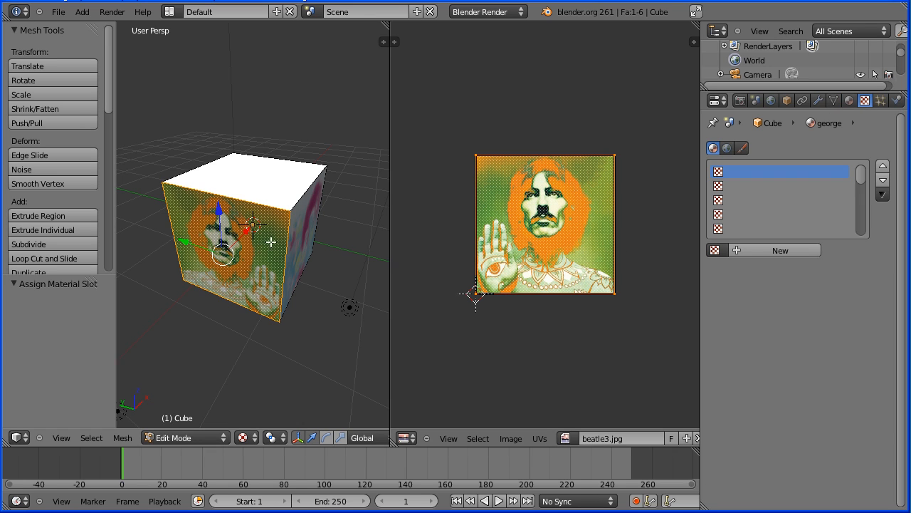
left_click(737, 250)
left_click(760, 268)
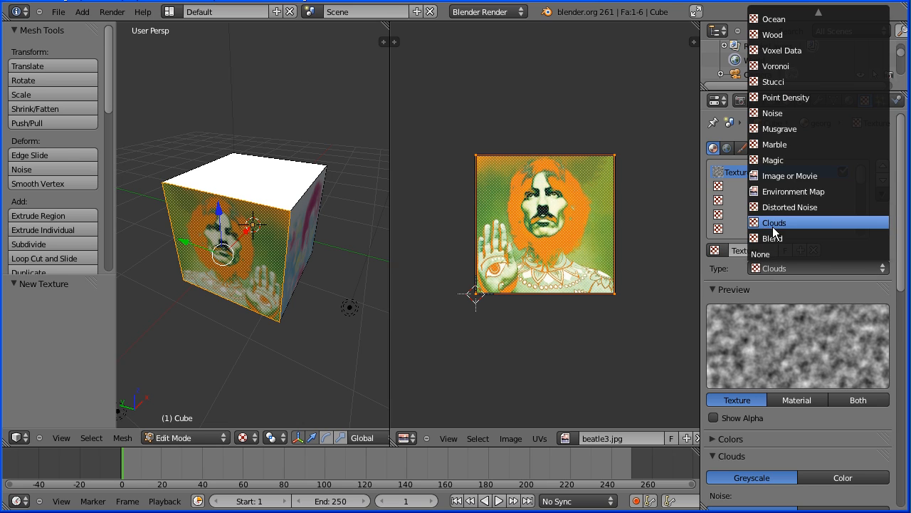
left_click(792, 177)
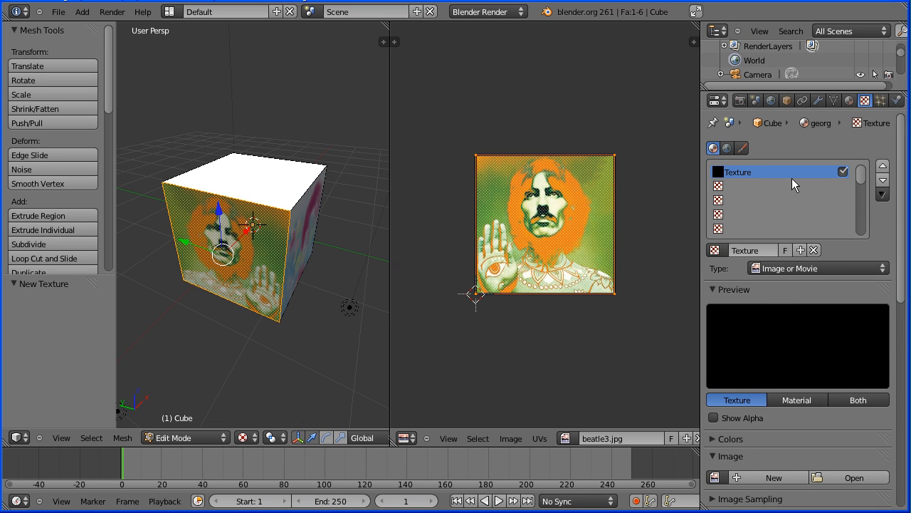
left_click(741, 250)
type("george")
key("Return")
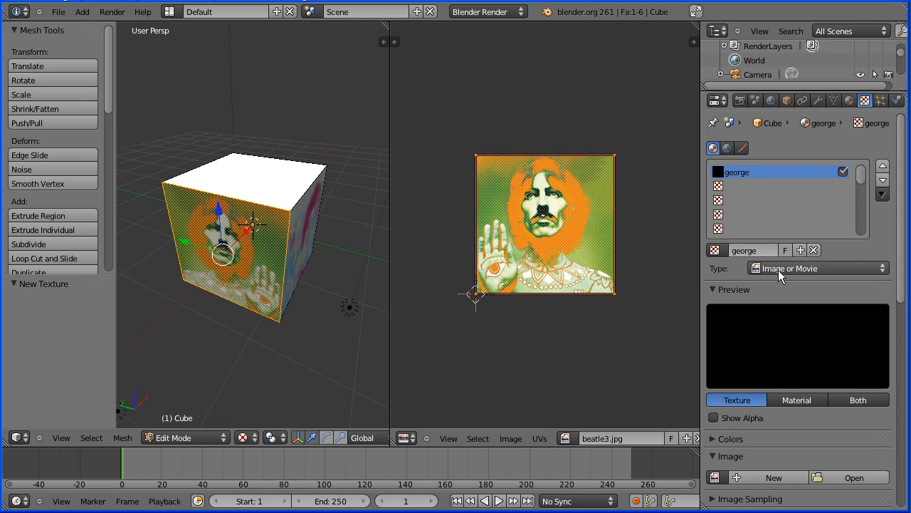
Load beatle3.jpg into the george texture, set its mapping coordinates to UV and pack the image
left_click(715, 477)
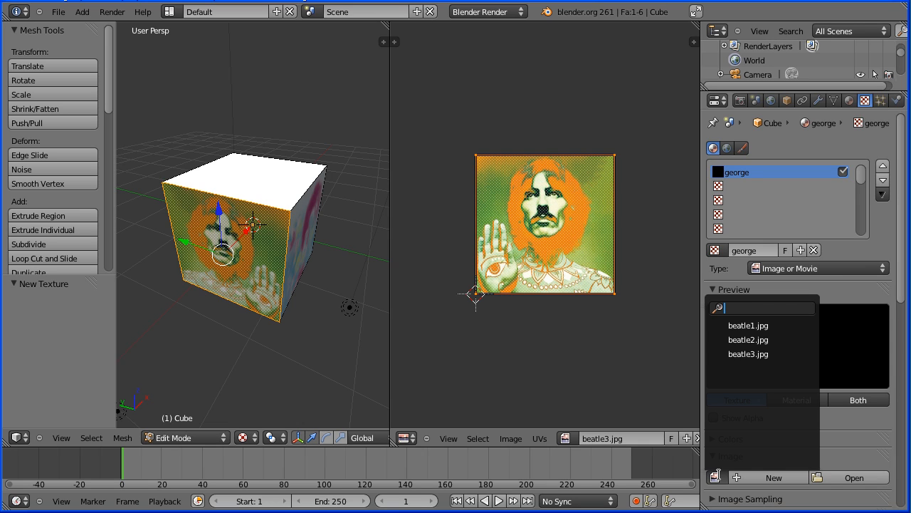
left_click(749, 354)
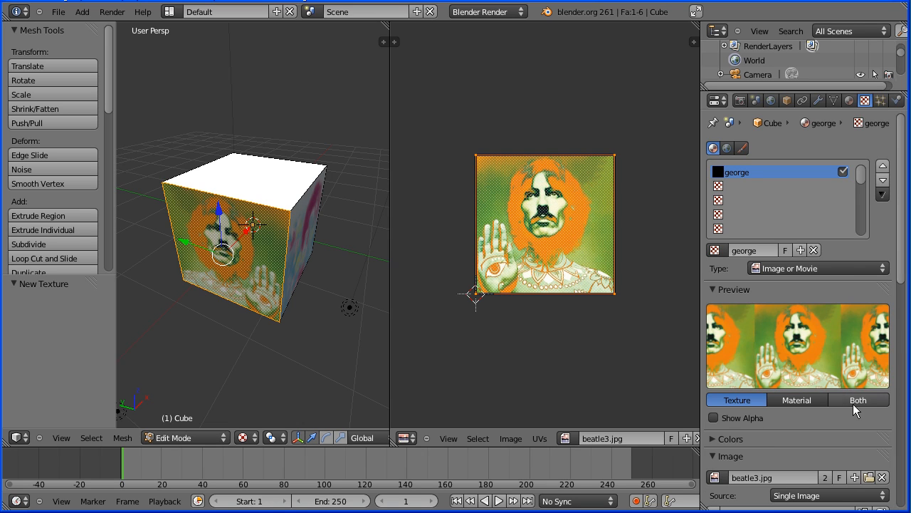
left_click_drag(902, 237, 910, 332)
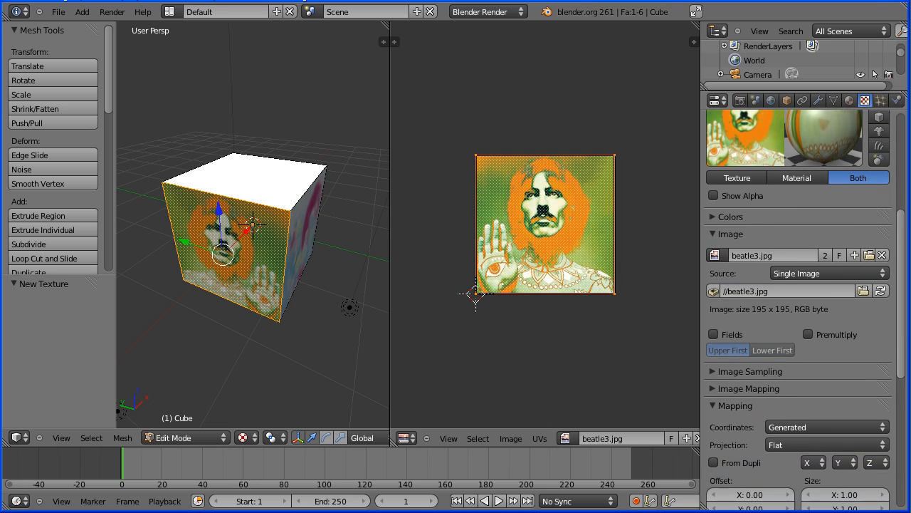
left_click(834, 423)
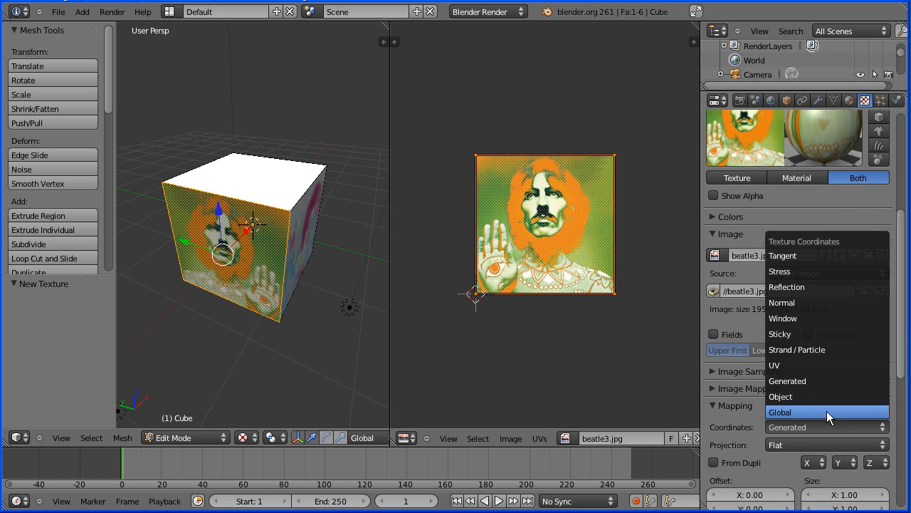
left_click(821, 366)
left_click(711, 291)
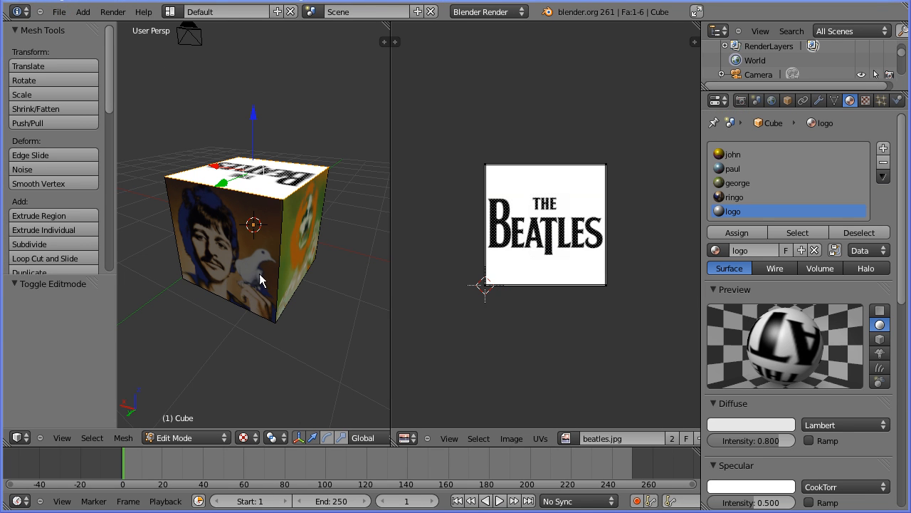
Rotate the UVs of the cube's top logo face by 90 degrees
right_click(228, 257)
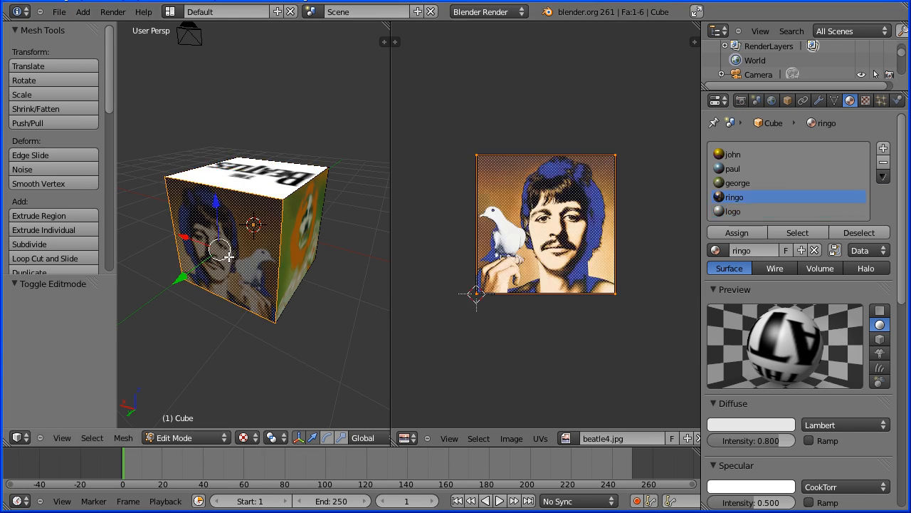
right_click(266, 177)
middle_click_drag(177, 385, 307, 348)
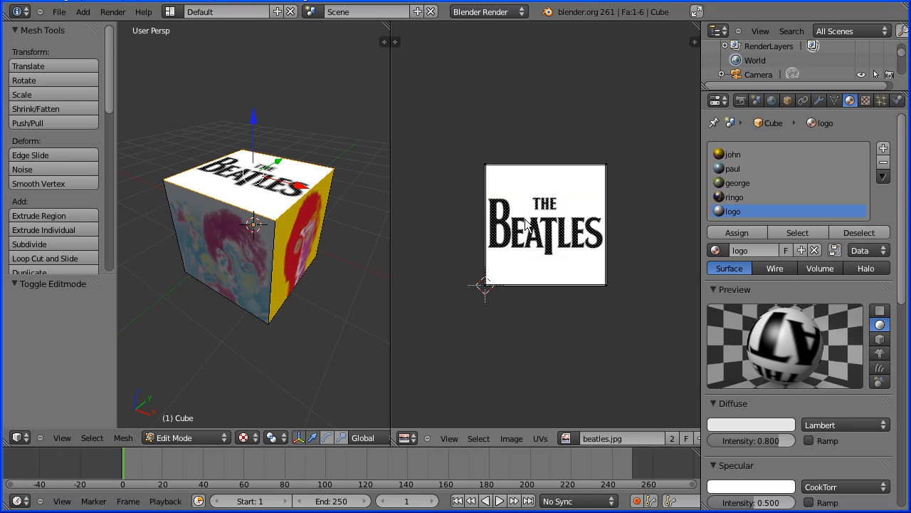
key("a")
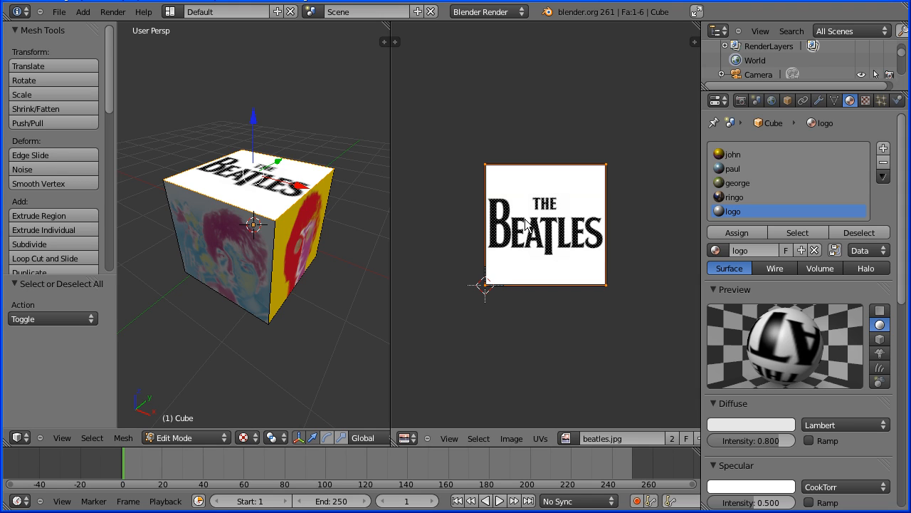
type("r90")
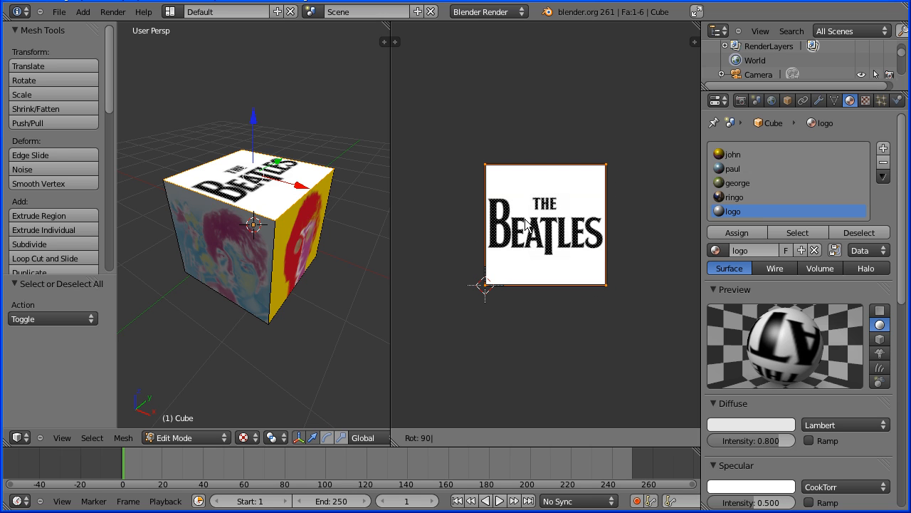
key("Return")
Assign the logo material to the cube's bottom face and apply the beatles.jpg image to its UVs
middle_click_drag(321, 363, 325, 230)
right_click(222, 261)
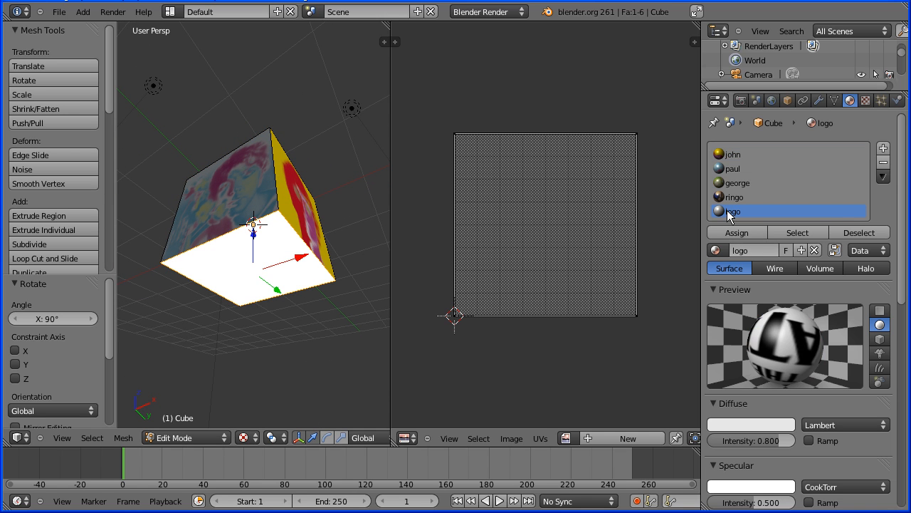
left_click(735, 234)
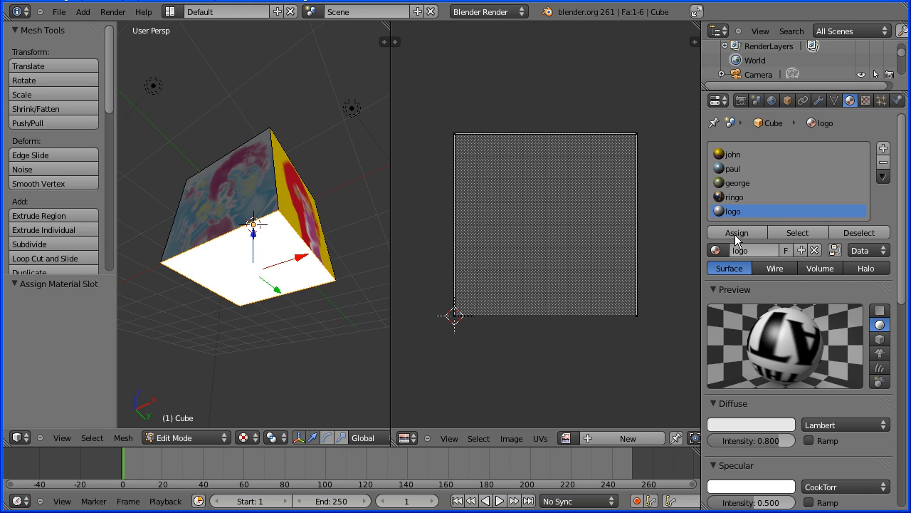
left_click(566, 438)
left_click(596, 344)
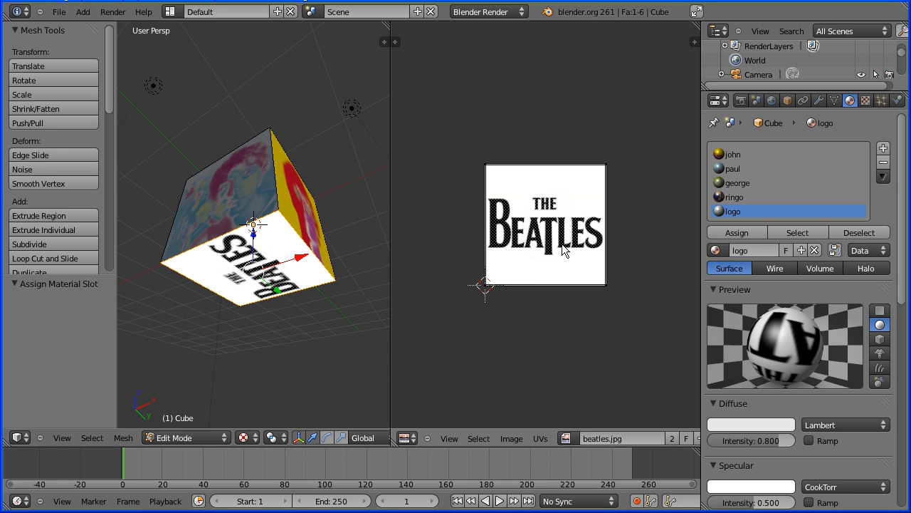
Rotate the bottom face's UVs by 180 degrees
key("a")
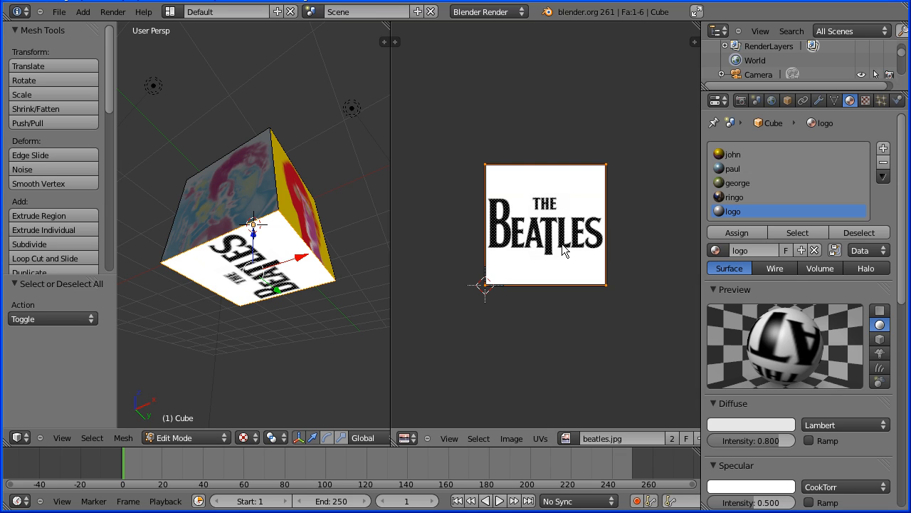
type("r180")
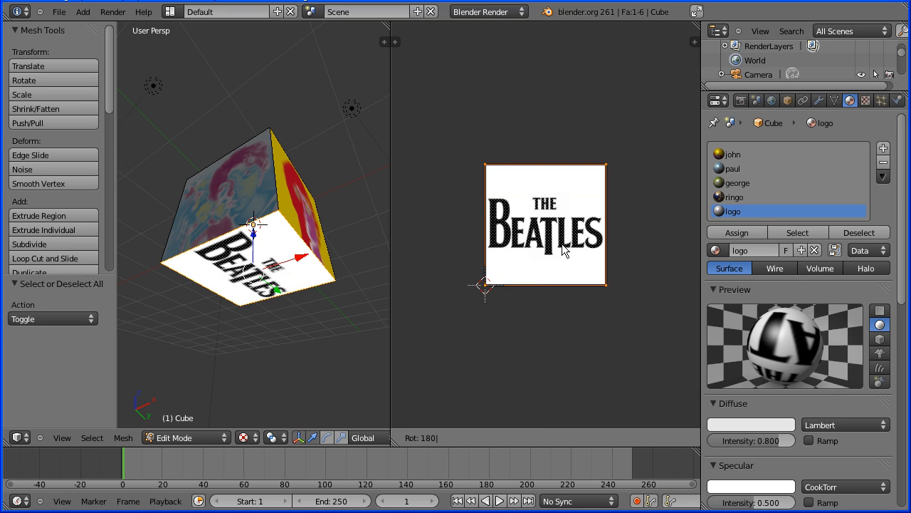
key("Return")
middle_click_drag(344, 252, 272, 364)
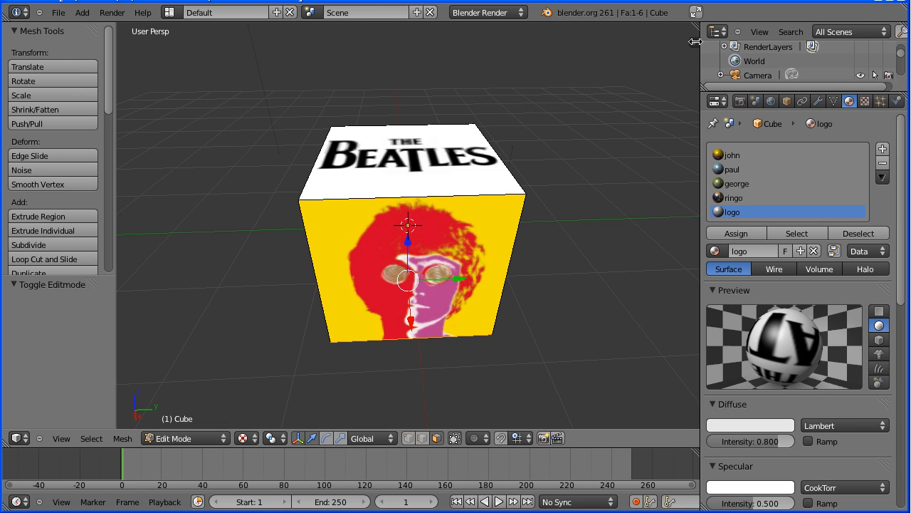
Switch the 3D view's display shading to GLSL and inspect the textured cube from below
left_click(694, 42)
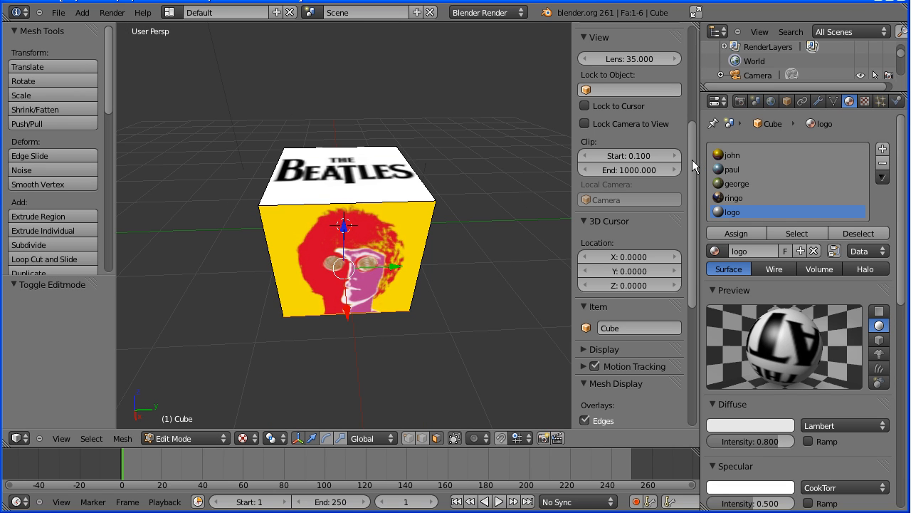
left_click(585, 350)
left_click_drag(694, 242, 703, 304)
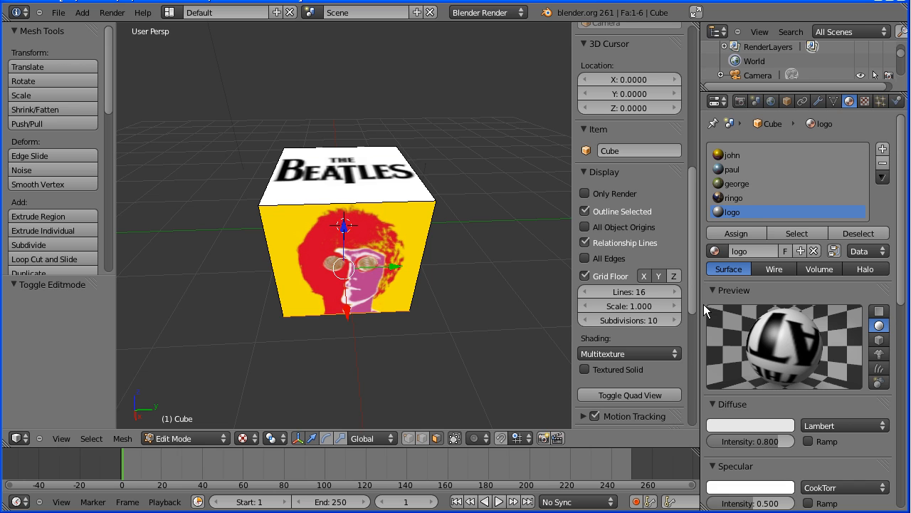
left_click(651, 350)
left_click(650, 307)
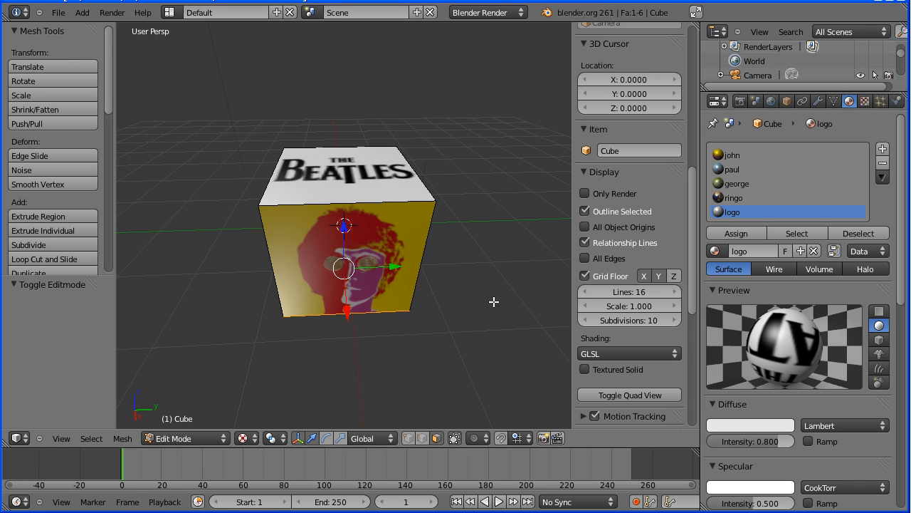
middle_click_drag(499, 178, 221, 30)
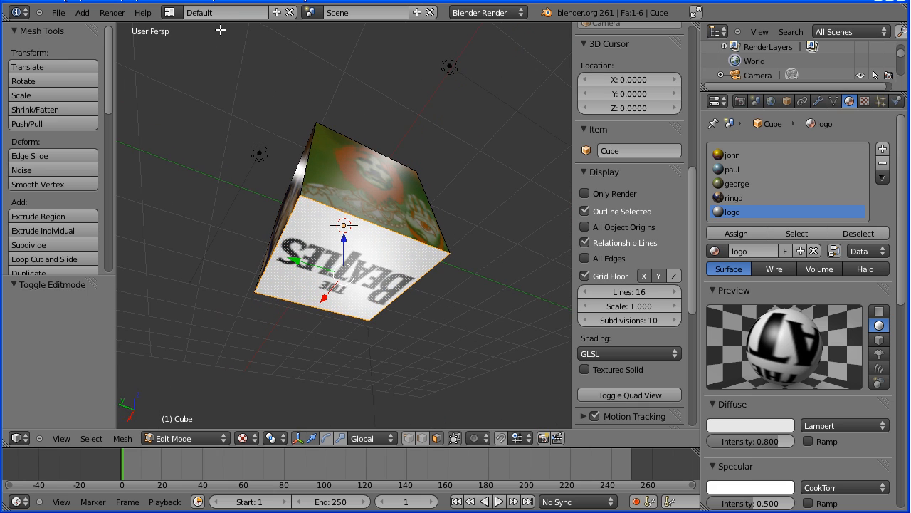